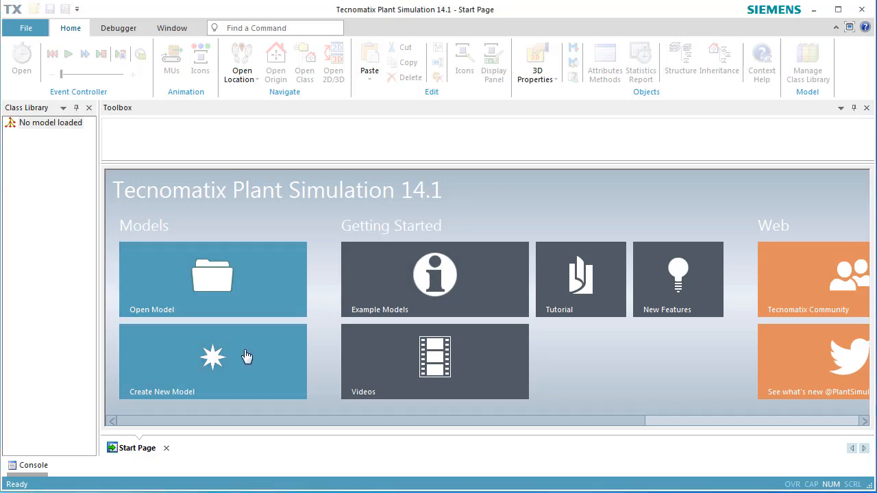
# Create a new 3D model, maximize its frame window and open the Frame stored in the UserObjects folder.
pyautogui.click(246, 356)
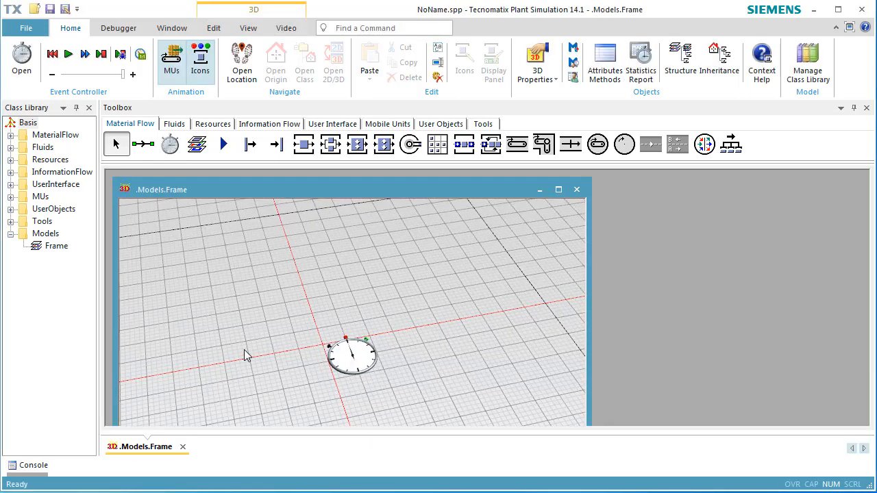
pyautogui.click(558, 190)
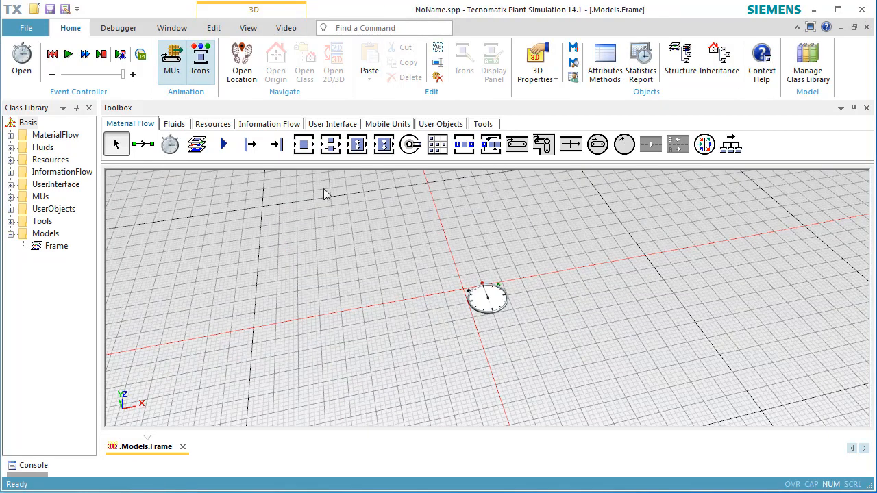
pyautogui.click(53, 209)
pyautogui.click(10, 209)
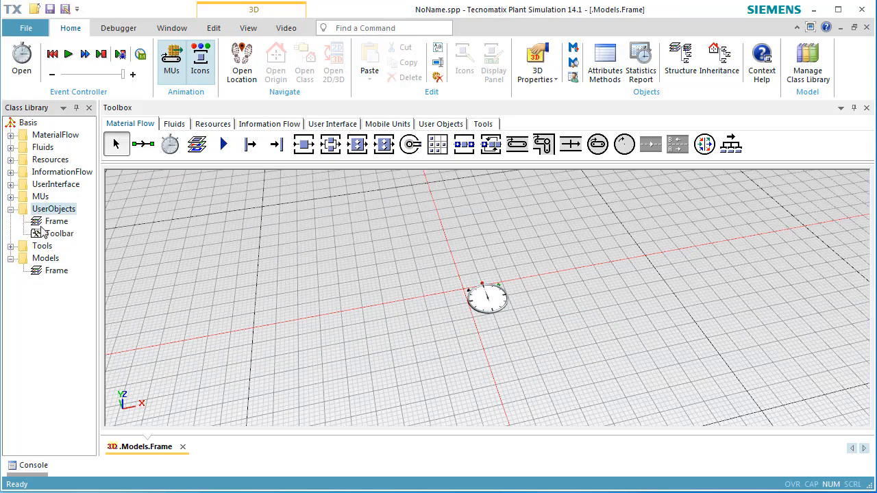
pyautogui.doubleClick(39, 225)
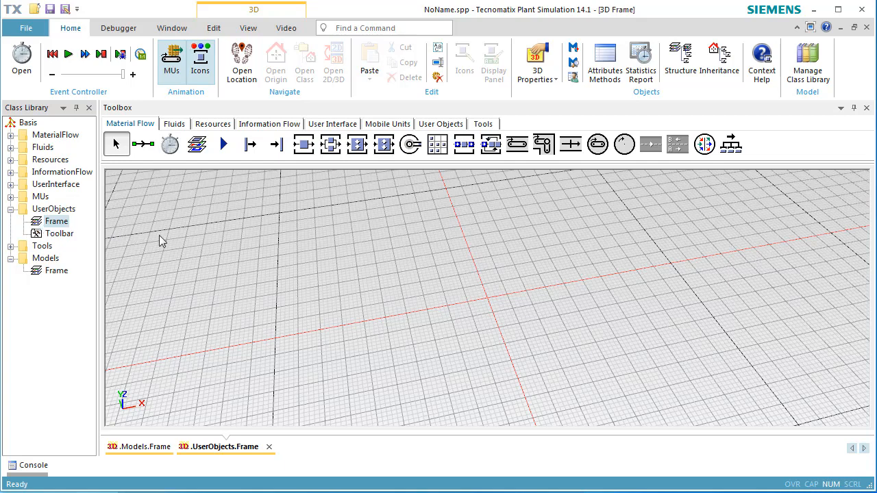
# Insert a Station at the origin of the UserObjects Frame and one Interface on each side of it along the X axis.
pyautogui.scroll(5, 518, 281)
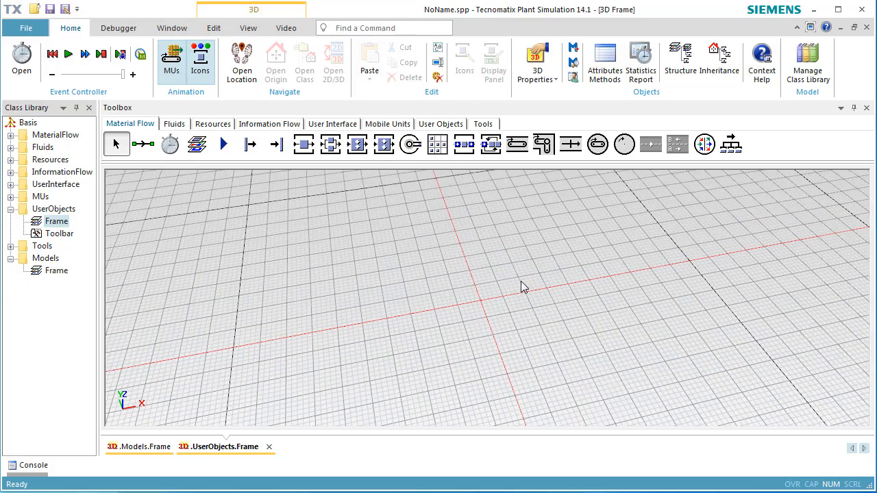
pyautogui.scroll(2, 523, 282)
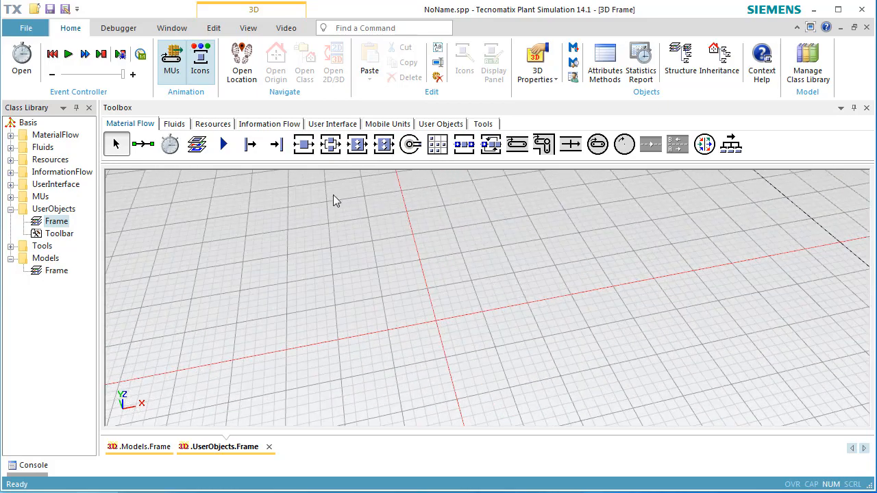
pyautogui.click(303, 143)
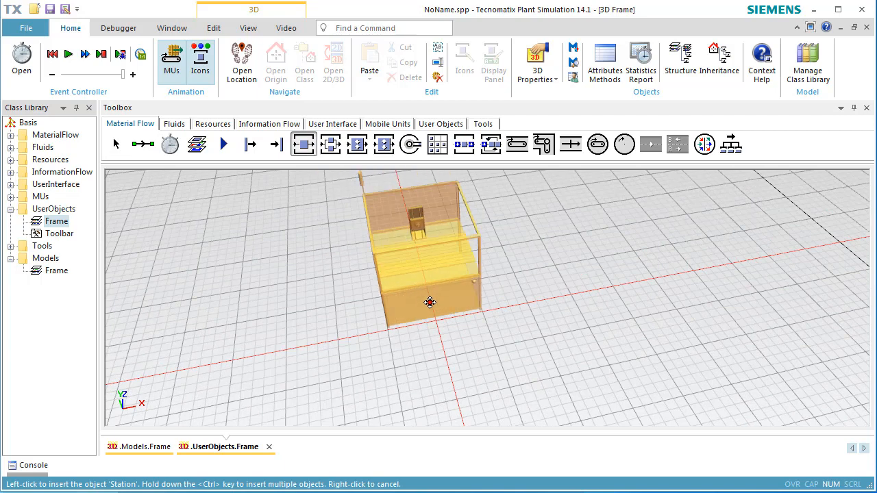
pyautogui.click(434, 312)
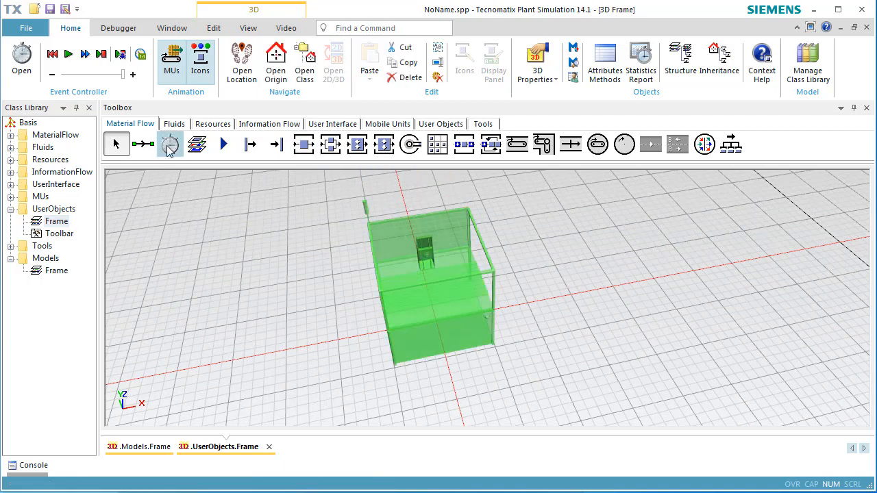
pyautogui.click(221, 147)
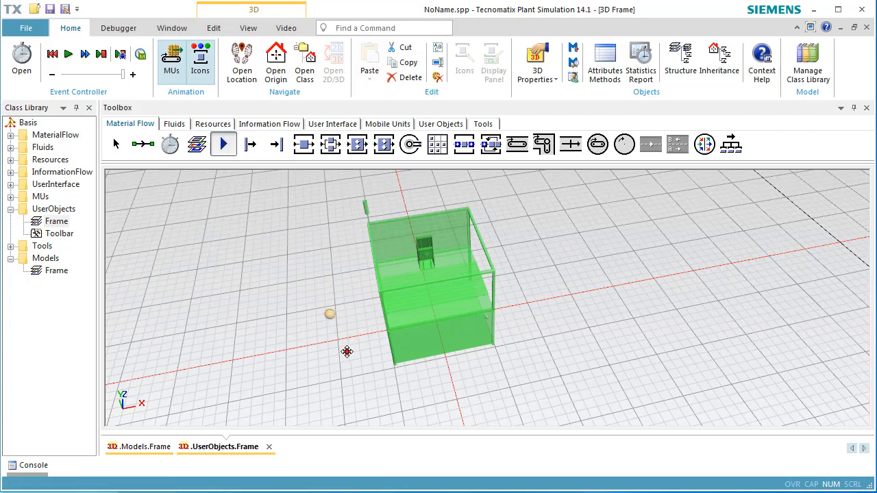
pyautogui.click(347, 351)
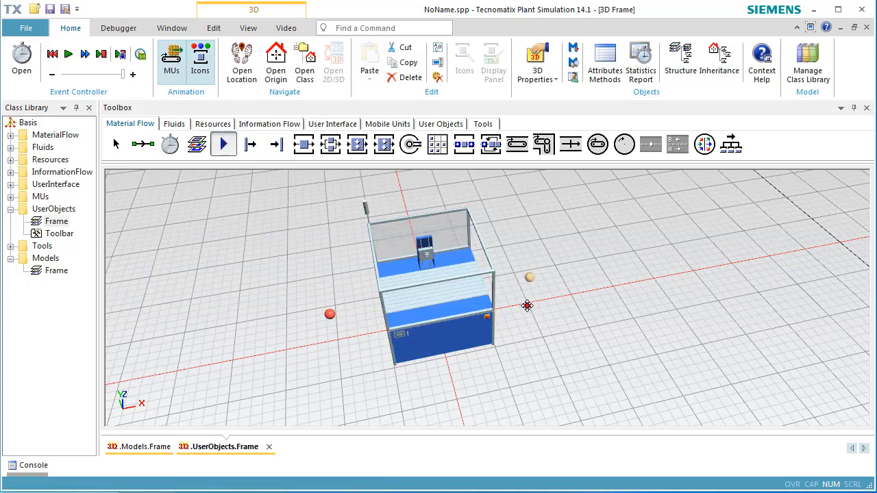
pyautogui.click(526, 306)
# Connect the input-side Interface to the Station and the Station to the output-side Interface with Connectors.
pyautogui.click(144, 145)
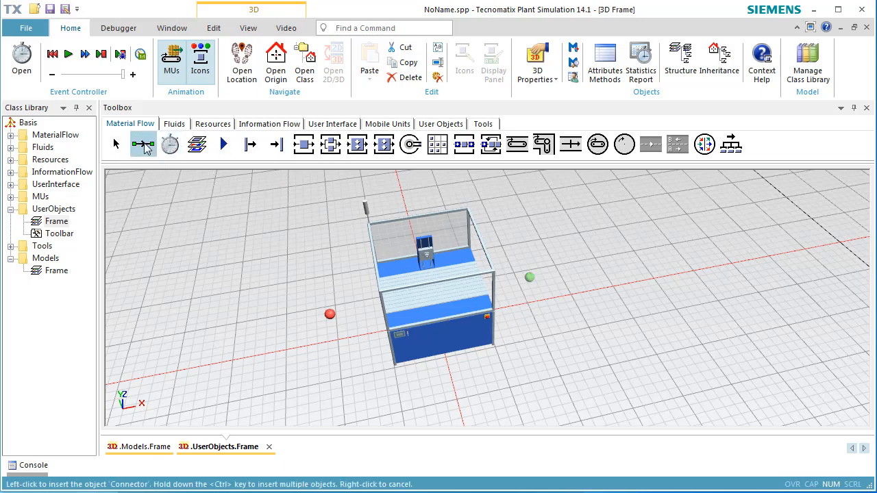
pyautogui.click(328, 314)
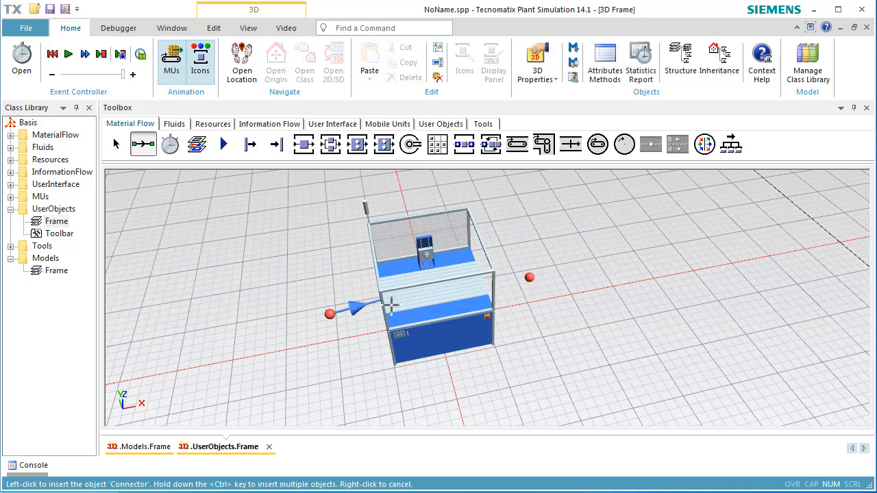
pyautogui.click(457, 296)
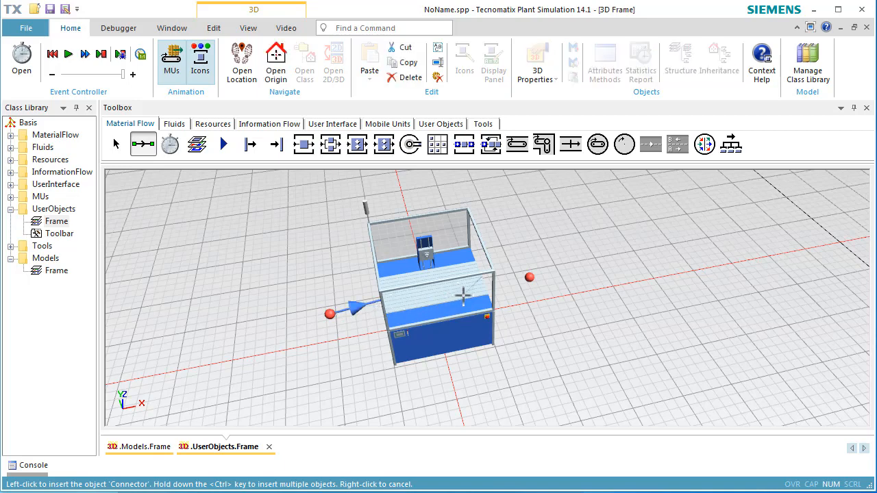
pyautogui.click(528, 277)
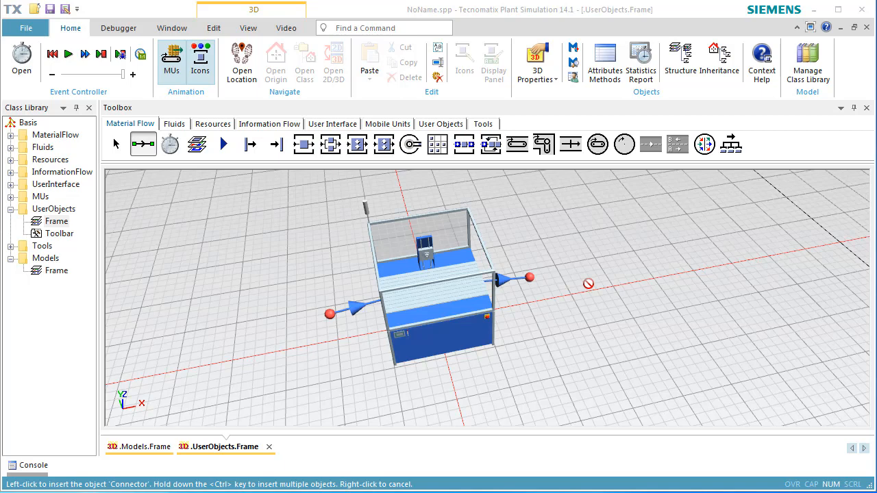
pyautogui.rightClick(588, 284)
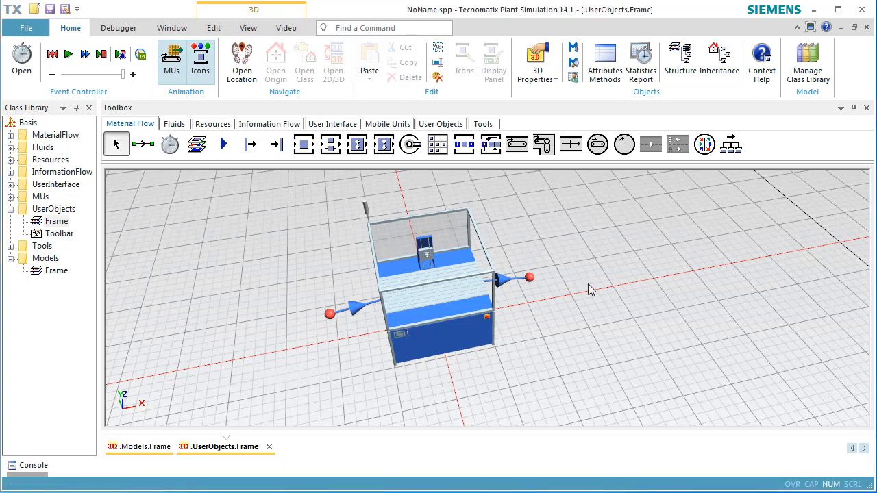
# Open the Station in a new 3D window.
pyautogui.click(442, 299)
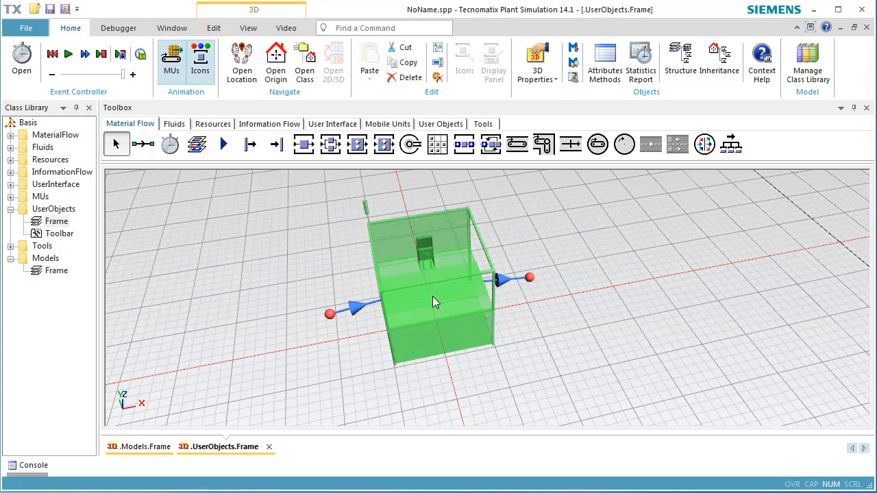
pyautogui.rightClick(433, 298)
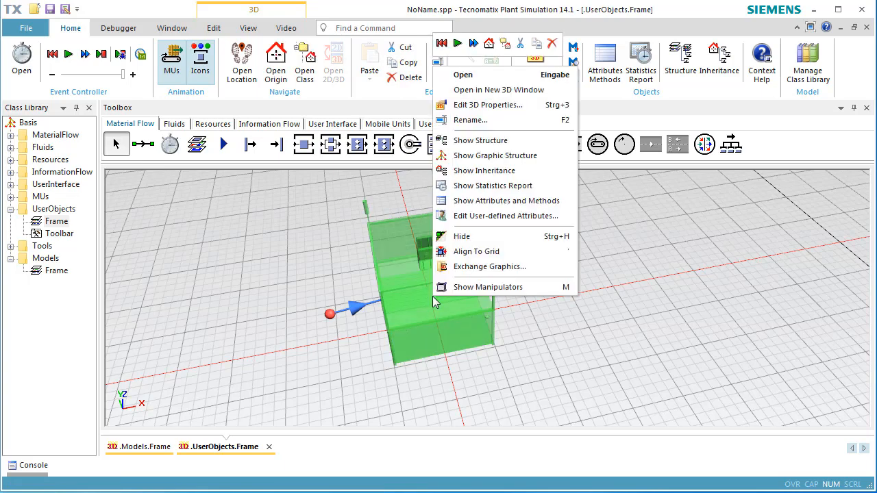
pyautogui.click(531, 91)
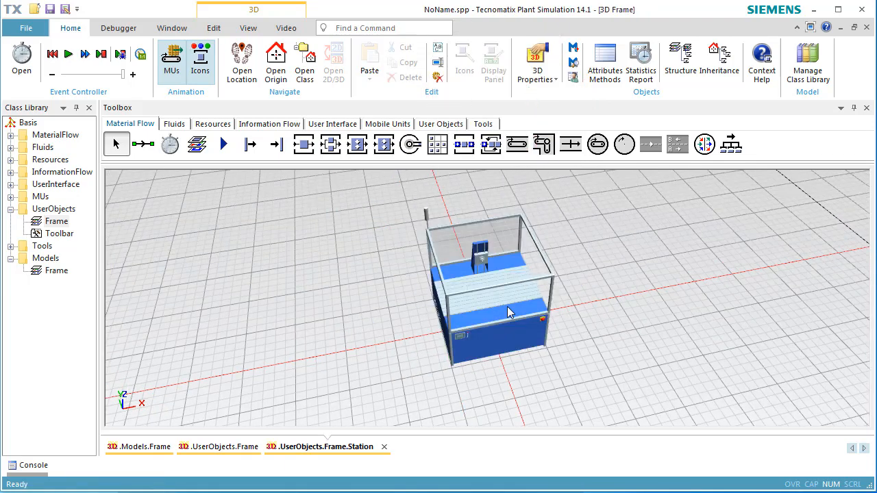
# Start making the Station's default.tool graphic an animatable object and name it ToolHolder.
pyautogui.scroll(3, 480, 263)
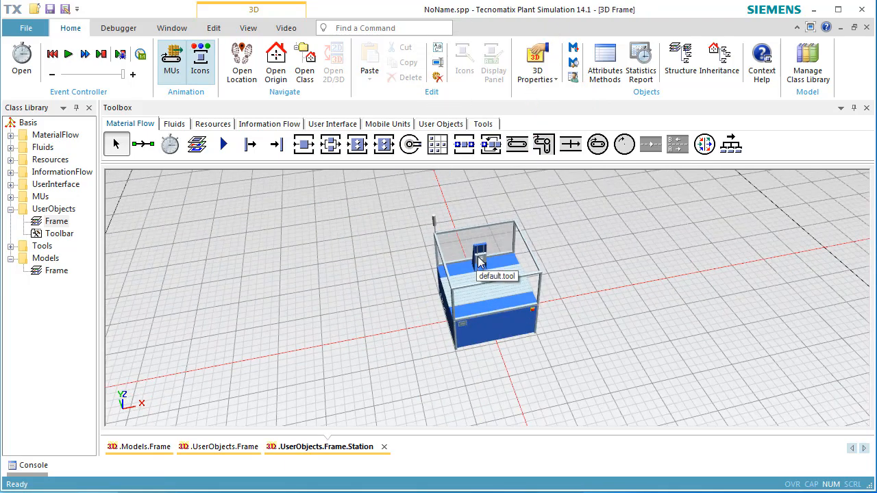
pyautogui.scroll(5, 481, 262)
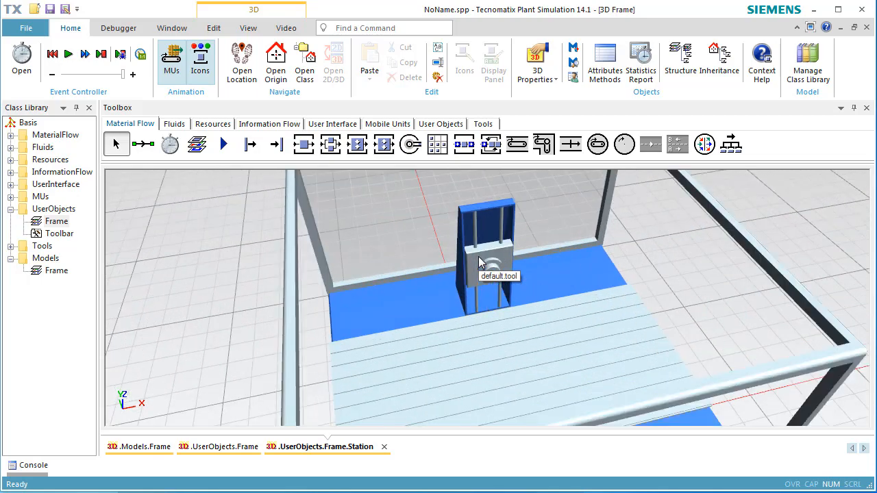
pyautogui.click(504, 241)
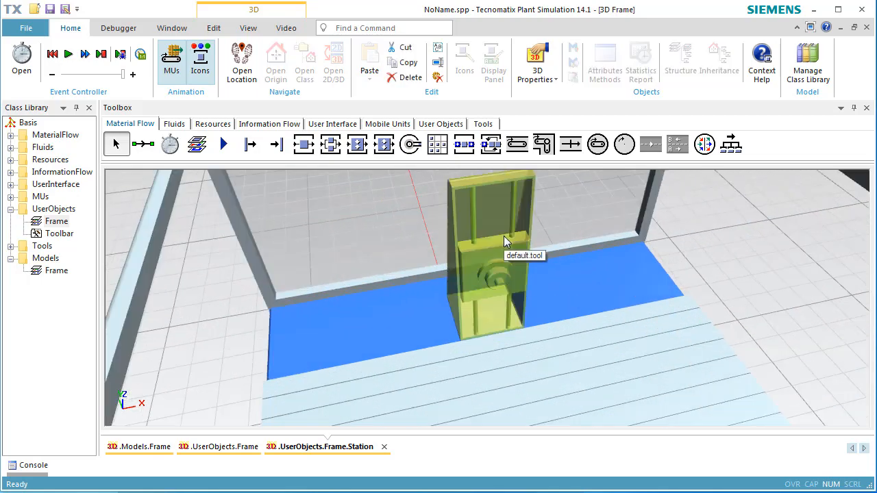
pyautogui.rightClick(503, 242)
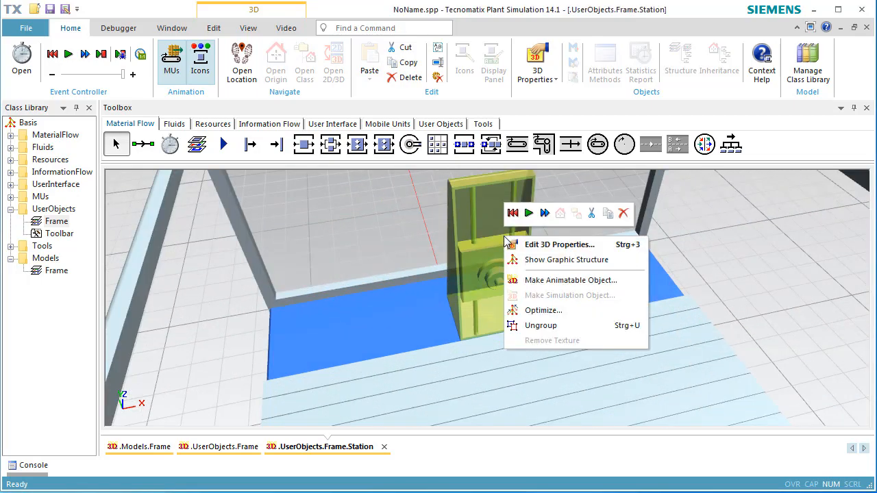
pyautogui.click(548, 281)
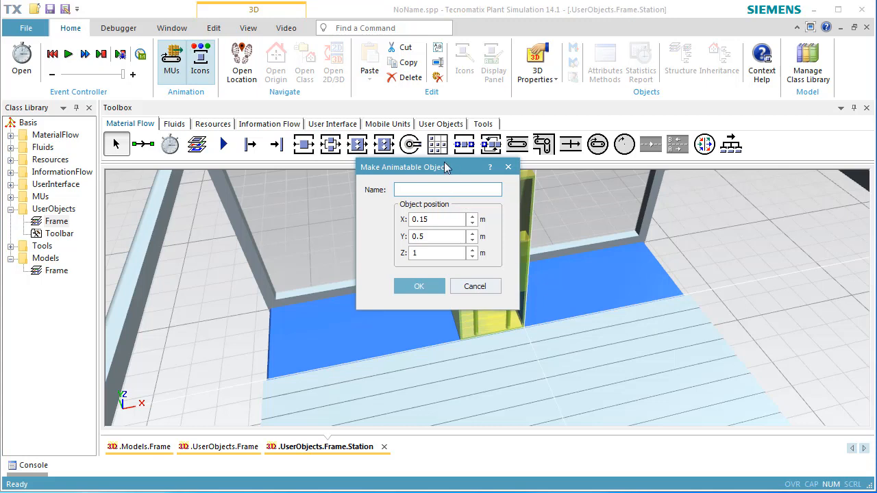
pyautogui.moveTo(444, 164); pyautogui.dragTo(677, 180)
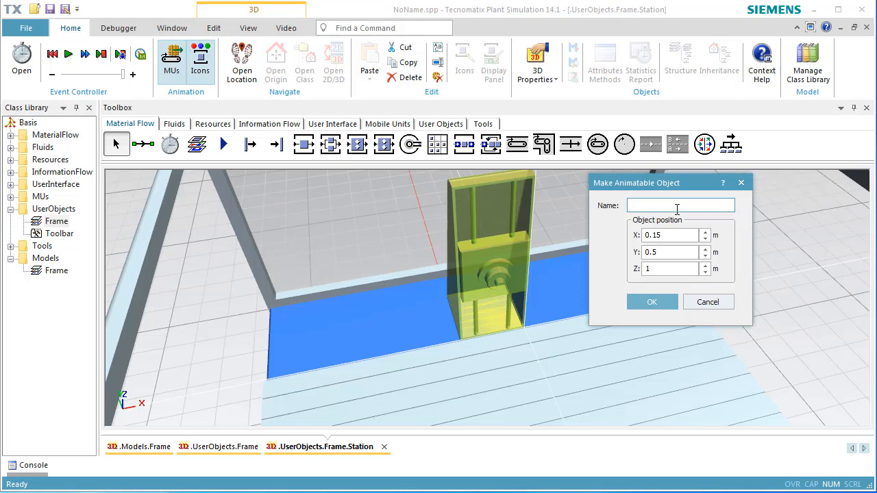
pyautogui.write('ToolHolder')
# Set the ToolHolder's object position to X 0 m and Y 0.6 m and create the animatable object.
pyautogui.click(680, 235)
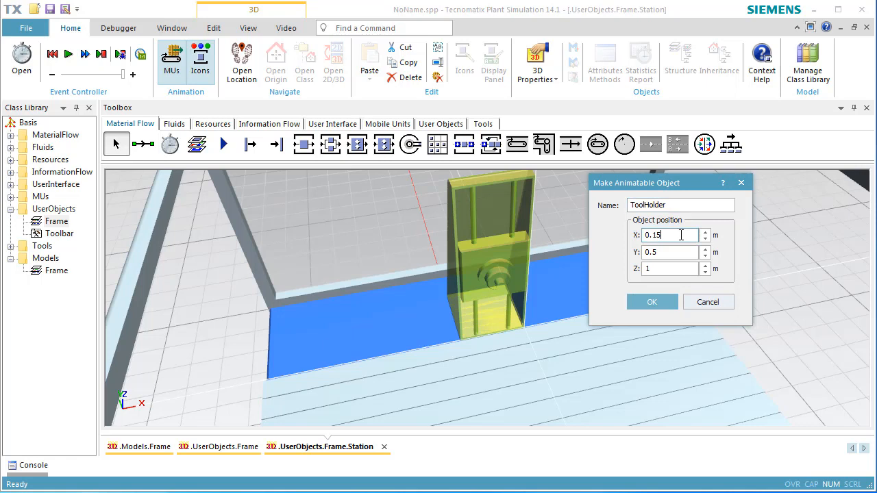
pyautogui.press('BackSpace')
pyautogui.press('BackSpace')
pyautogui.press('BackSpace')
pyautogui.press('BackSpace')
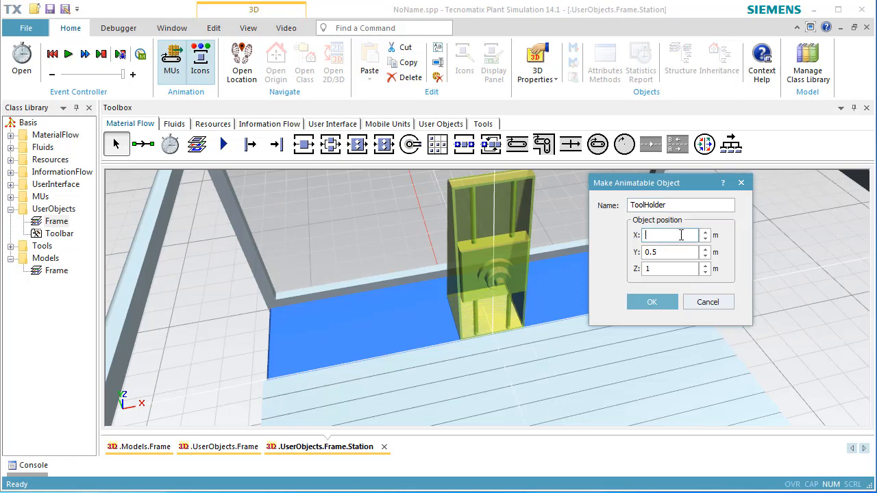
pyautogui.write('0')
pyautogui.click(681, 252)
pyautogui.press('BackSpace')
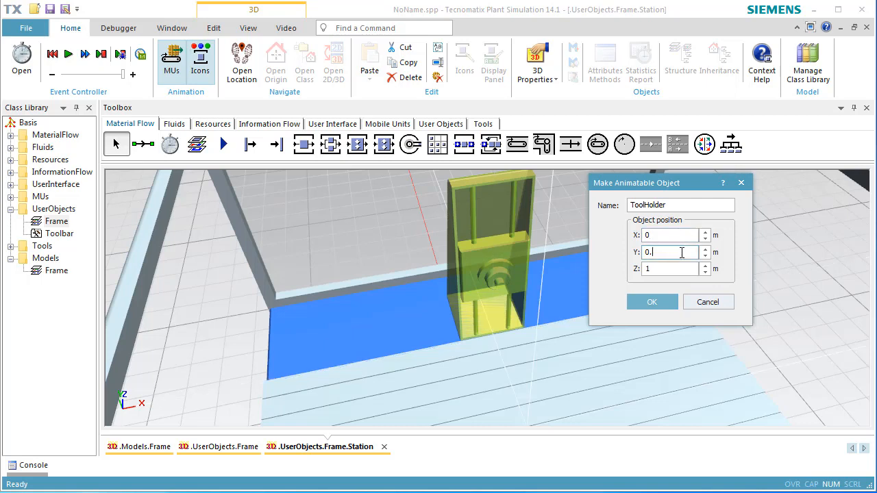
pyautogui.write('6')
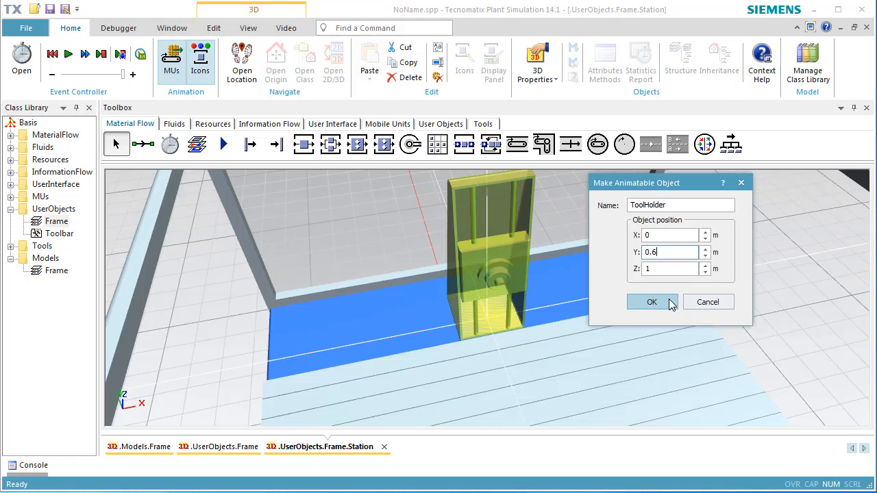
pyautogui.click(652, 302)
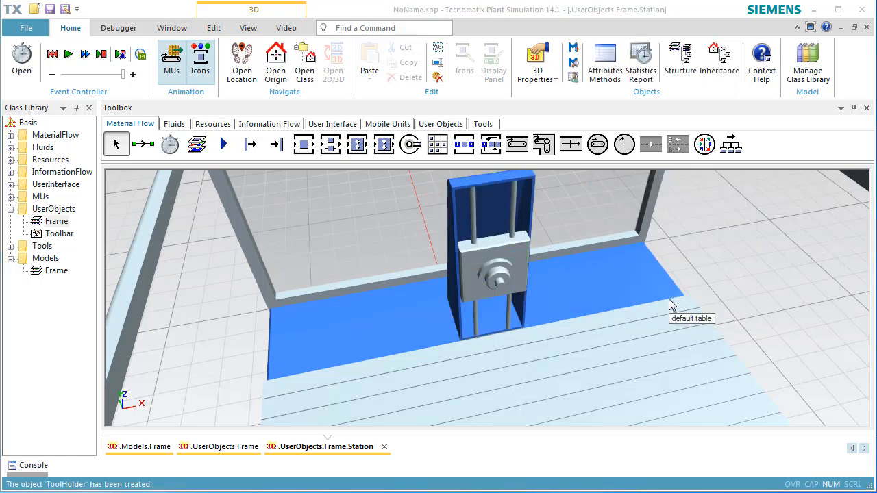
# Move the ToolHolder to the negative-X end of the table, about X -0.84 m, Y 0.61 m, with Snap to Grid and Snap to Objects disabled.
pyautogui.click(499, 267)
pyautogui.moveTo(499, 267); pyautogui.dragTo(292, 290)
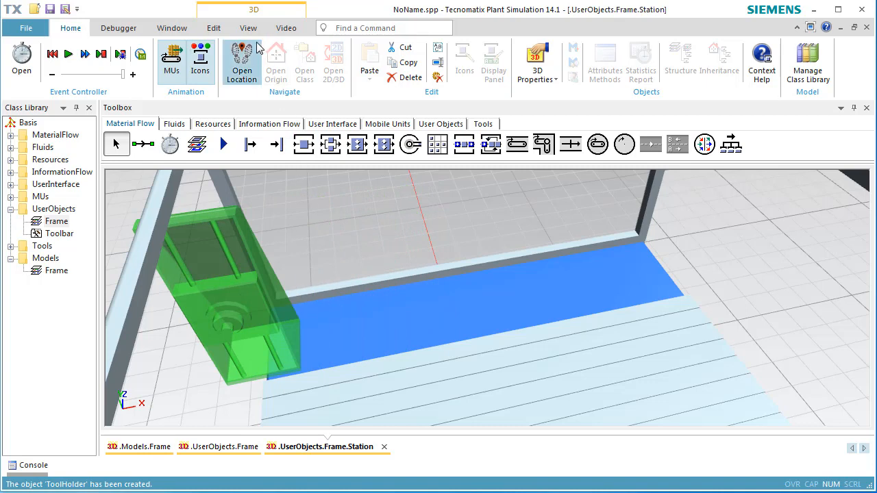
pyautogui.click(214, 28)
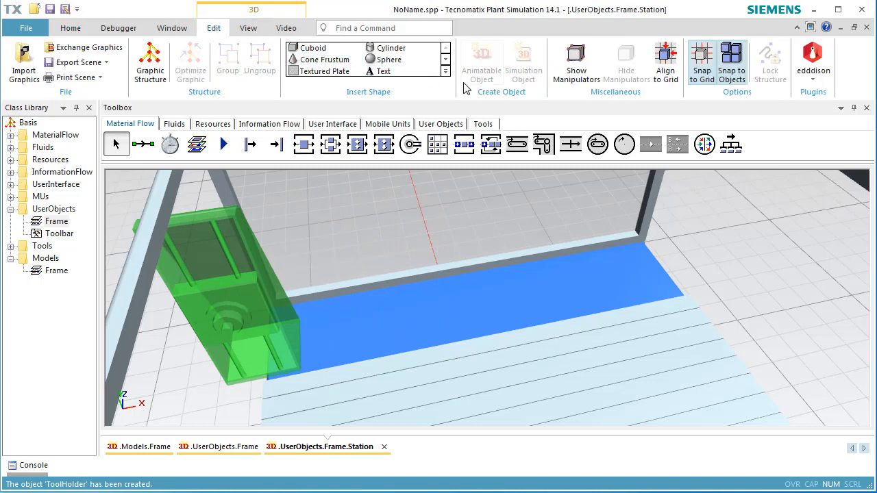
pyautogui.click(703, 60)
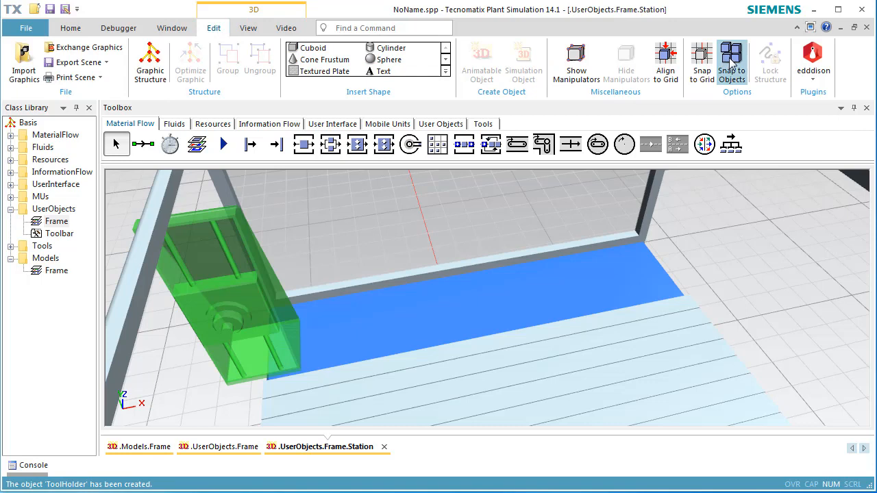
pyautogui.click(729, 60)
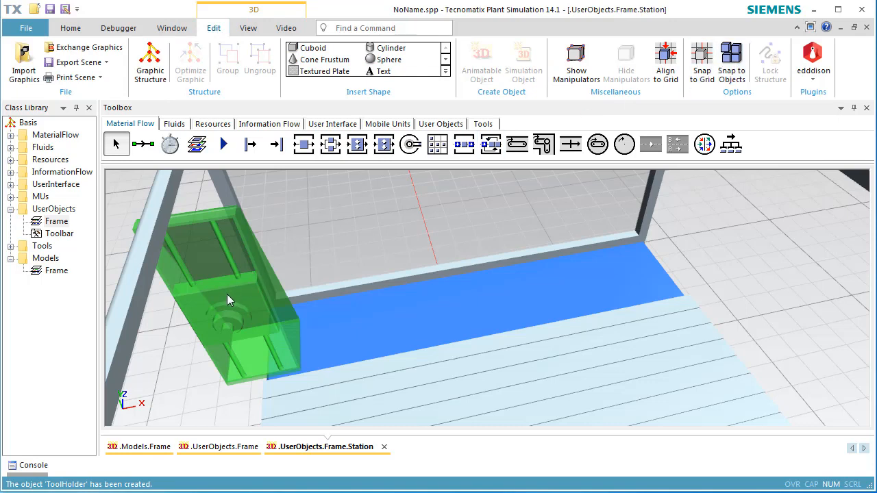
pyautogui.moveTo(231, 294); pyautogui.dragTo(279, 288)
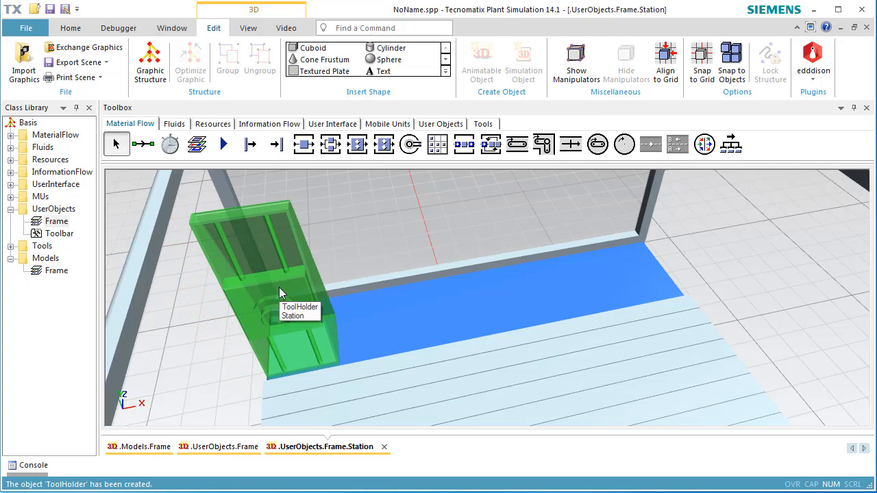
# Check the ToolHolder's position at the table's negative-X end and, with it moved to about X 0.81 m, Y 0.61 m, at the positive-X end.
pyautogui.doubleClick(280, 293)
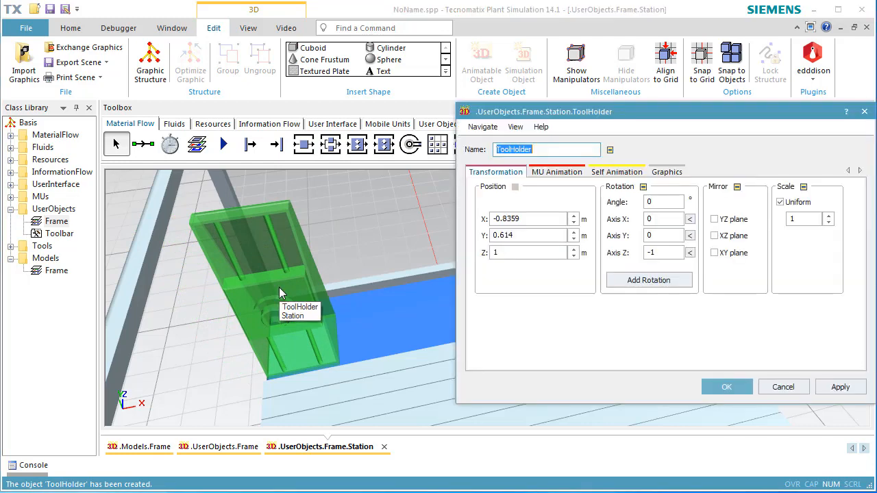
pyautogui.click(718, 389)
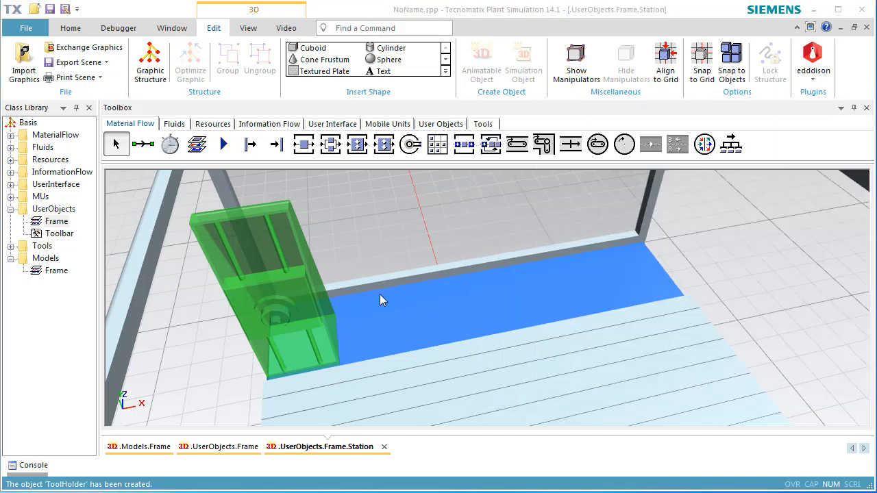
pyautogui.moveTo(297, 288); pyautogui.dragTo(696, 218)
pyautogui.moveTo(701, 218); pyautogui.dragTo(705, 218)
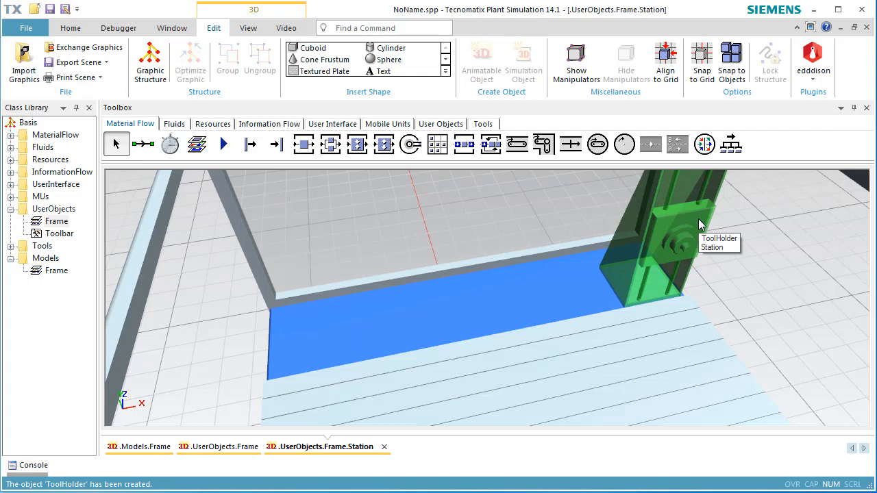
pyautogui.doubleClick(699, 221)
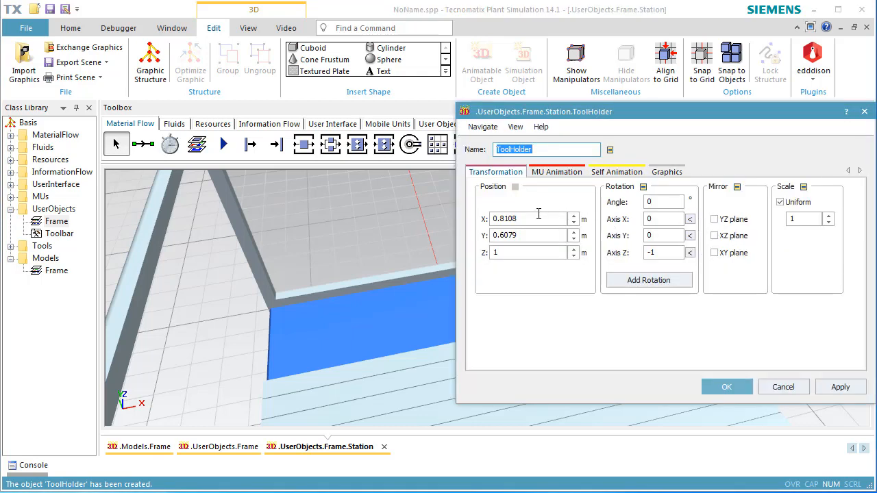
pyautogui.click(531, 218)
pyautogui.moveTo(531, 218); pyautogui.dragTo(482, 218)
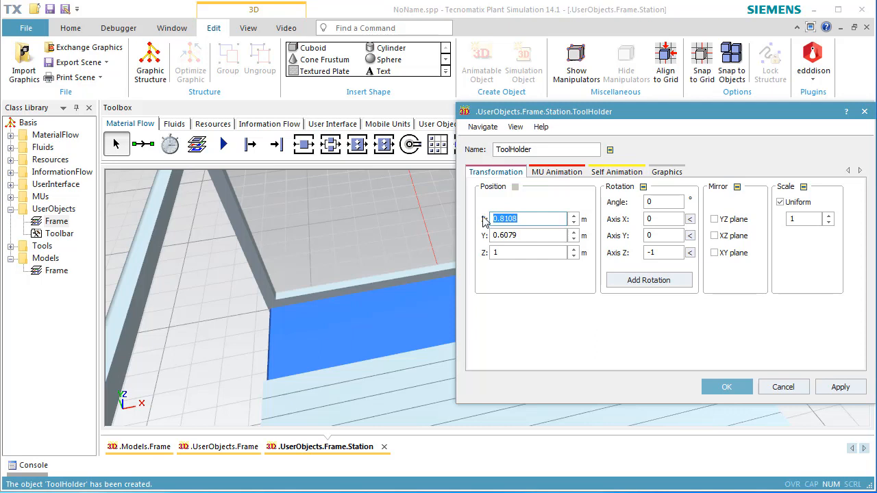
pyautogui.click(713, 386)
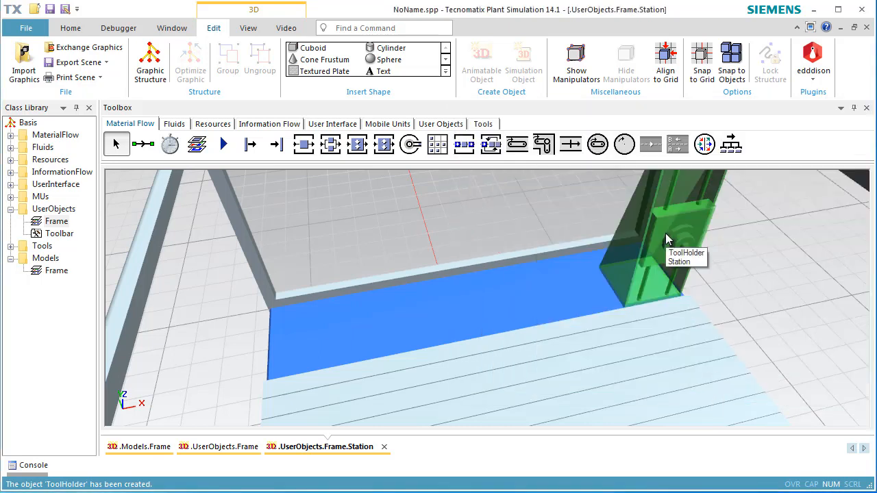
# Move the ToolHolder back to the middle of the table, about X -0.05 m, Y 0.63 m, and open its 3D properties.
pyautogui.moveTo(665, 234); pyautogui.dragTo(460, 264)
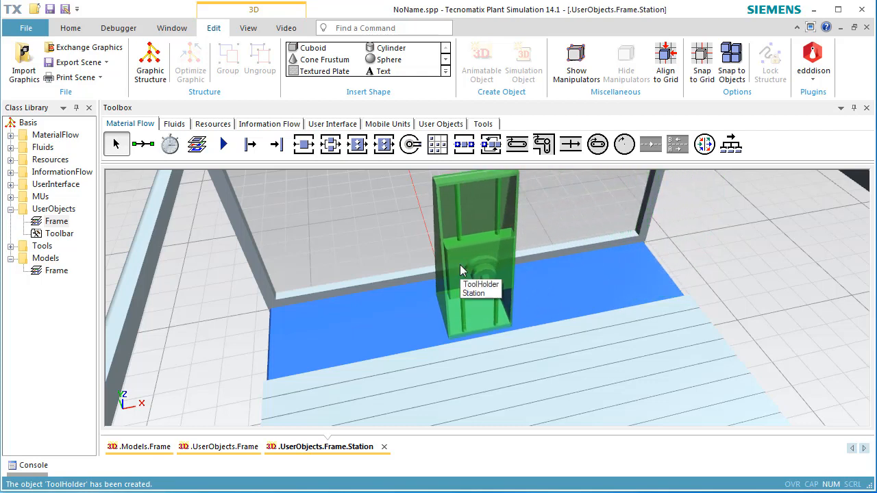
pyautogui.rightClick(490, 258)
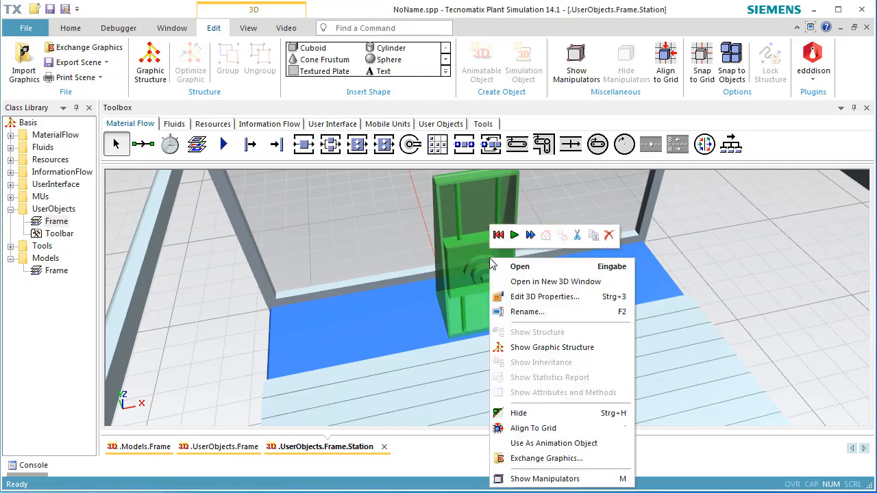
pyautogui.click(517, 296)
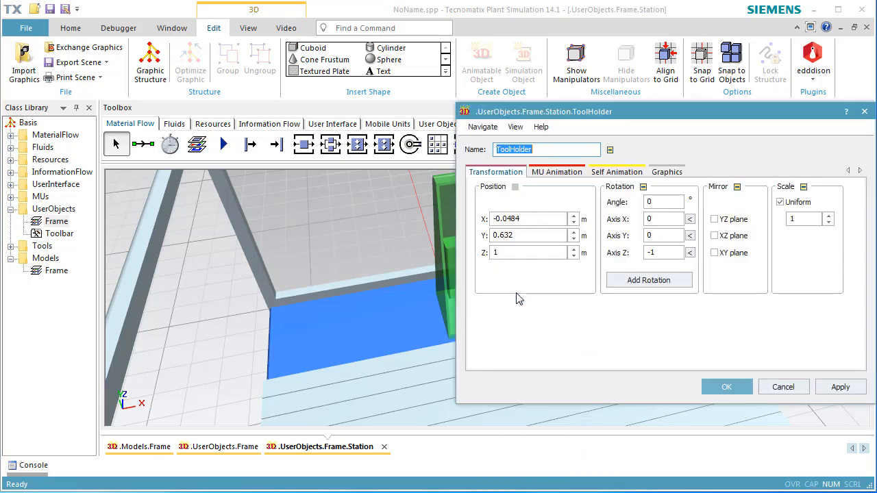
# Create a self-animation path named Left of type Lines for the ToolHolder.
pyautogui.click(619, 175)
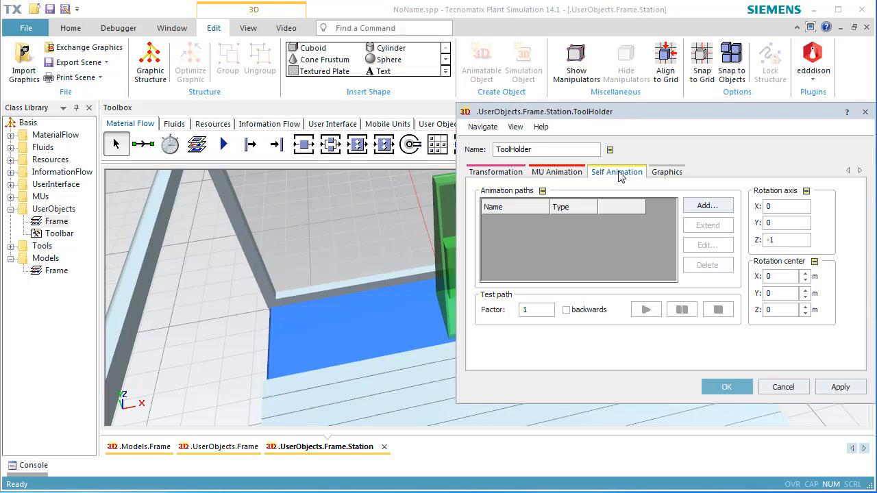
pyautogui.click(695, 207)
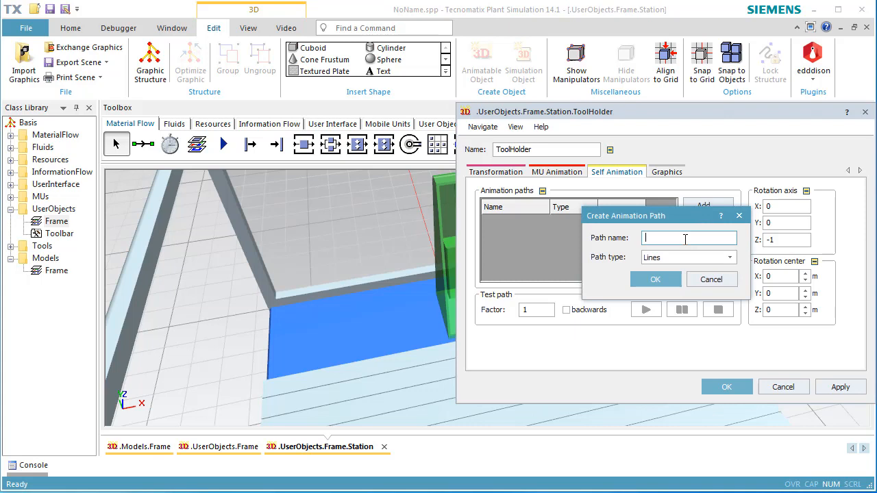
pyautogui.write('Left')
pyautogui.click(665, 280)
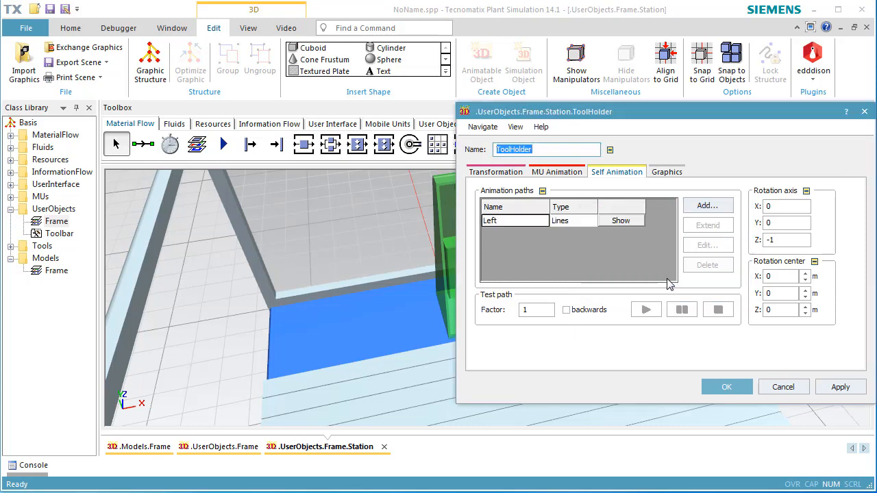
# Add a second anchor point to the Left path at X -0.8 m with Velocity enabled and a time of 1, and test-play the path.
pyautogui.click(529, 220)
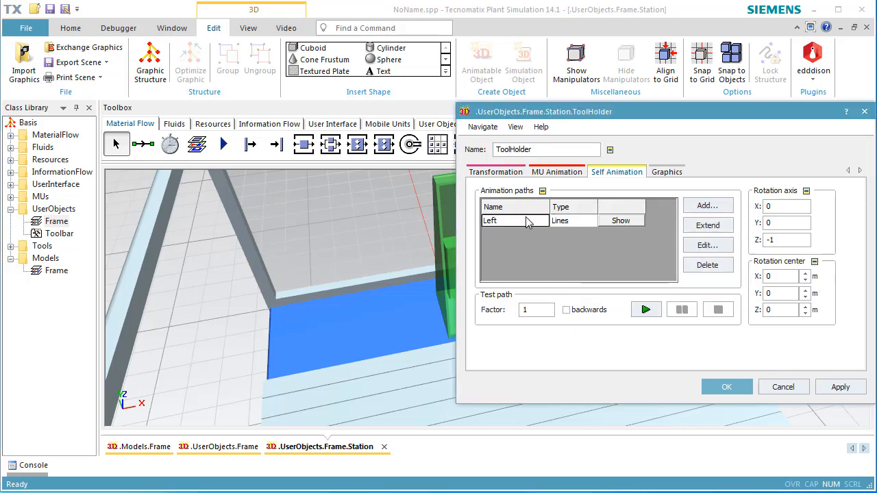
pyautogui.click(697, 247)
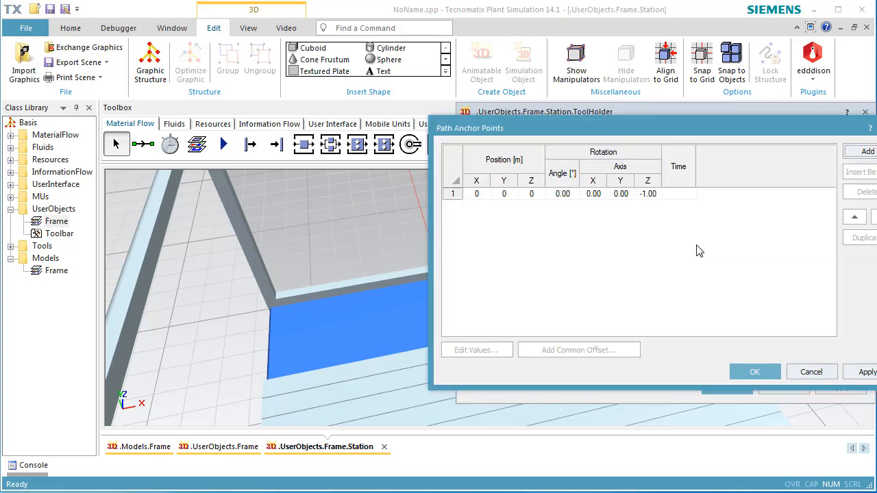
pyautogui.click(851, 155)
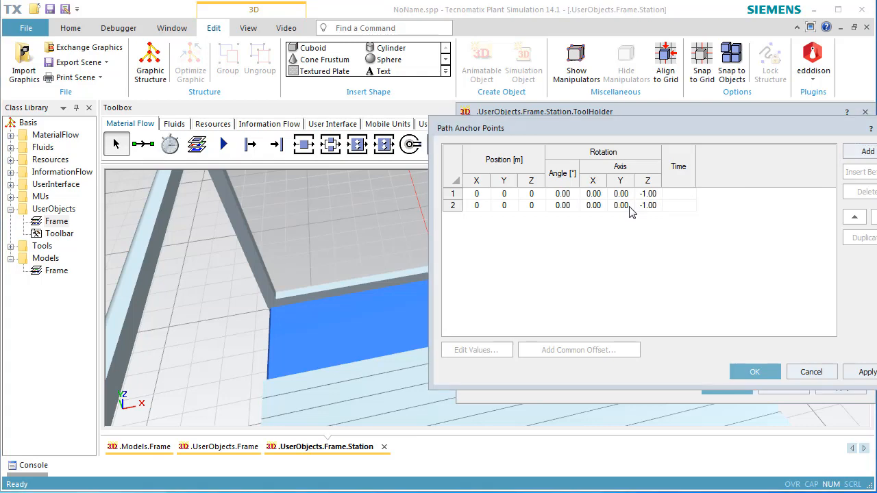
pyautogui.click(478, 208)
pyautogui.click(481, 349)
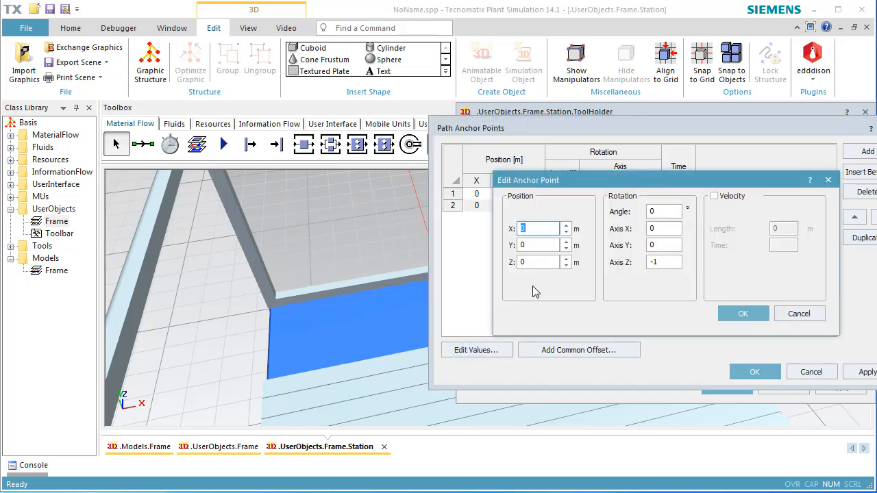
pyautogui.write('-0.8')
pyautogui.click(714, 197)
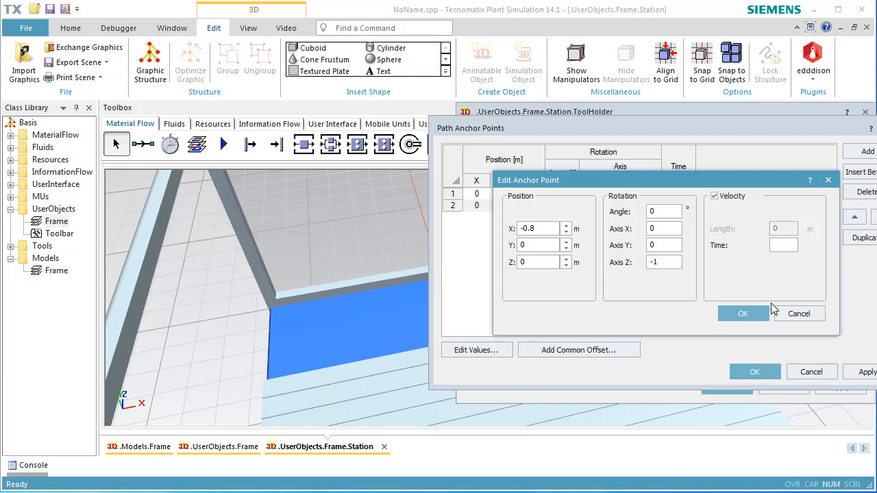
pyautogui.click(781, 244)
pyautogui.write('1')
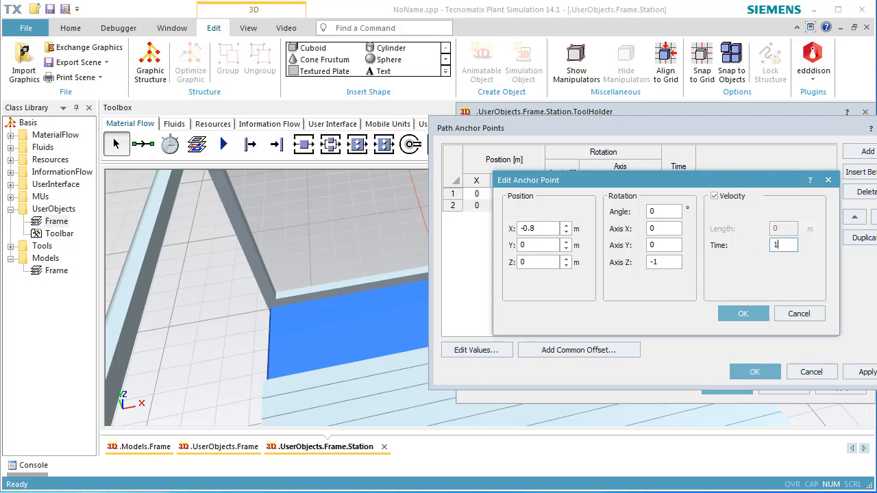
pyautogui.click(745, 316)
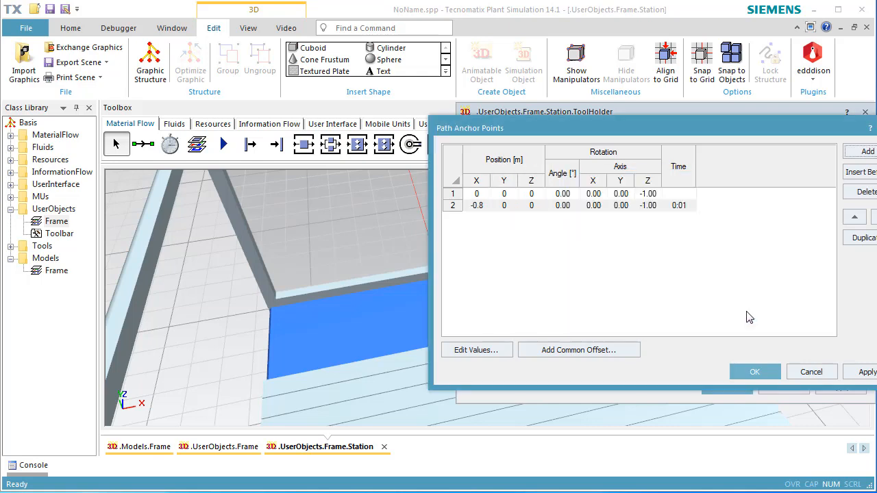
pyautogui.click(746, 372)
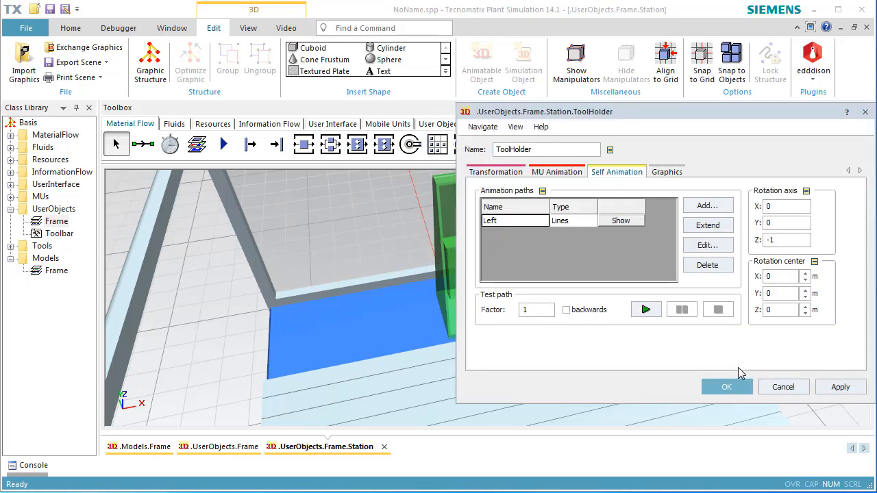
pyautogui.click(645, 311)
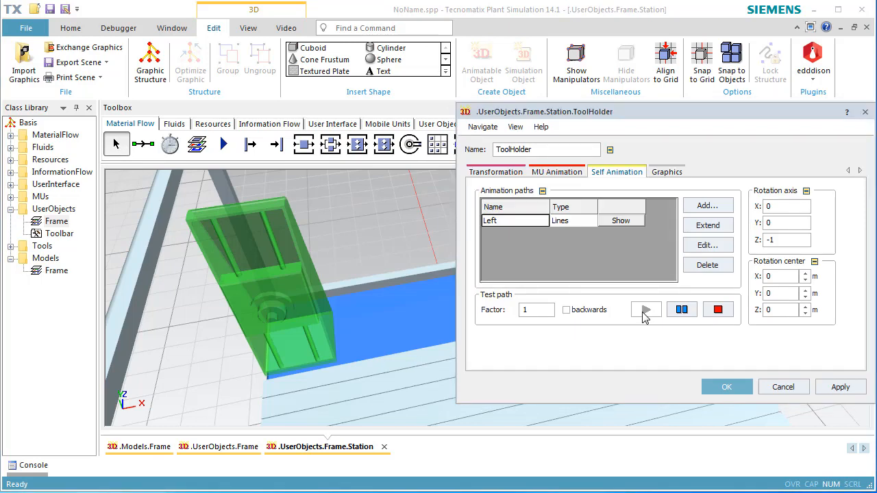
# Create a second self-animation path named Right of type Lines for the ToolHolder.
pyautogui.click(694, 207)
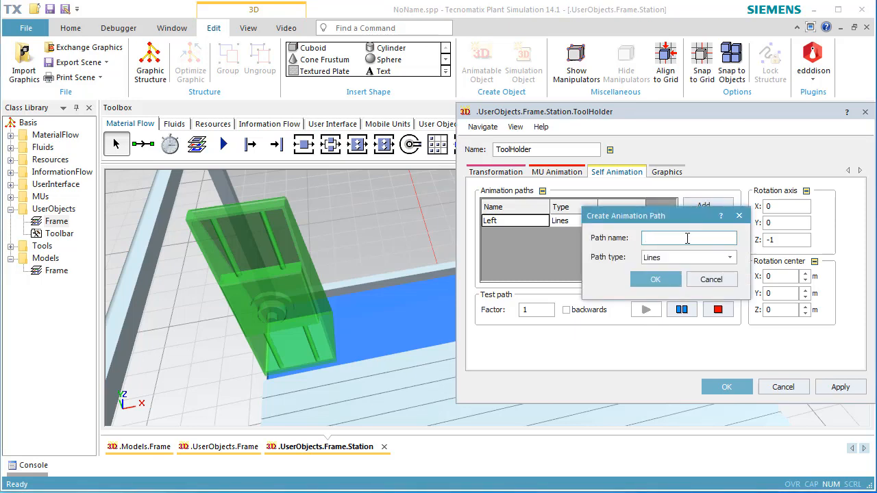
pyautogui.write('Right')
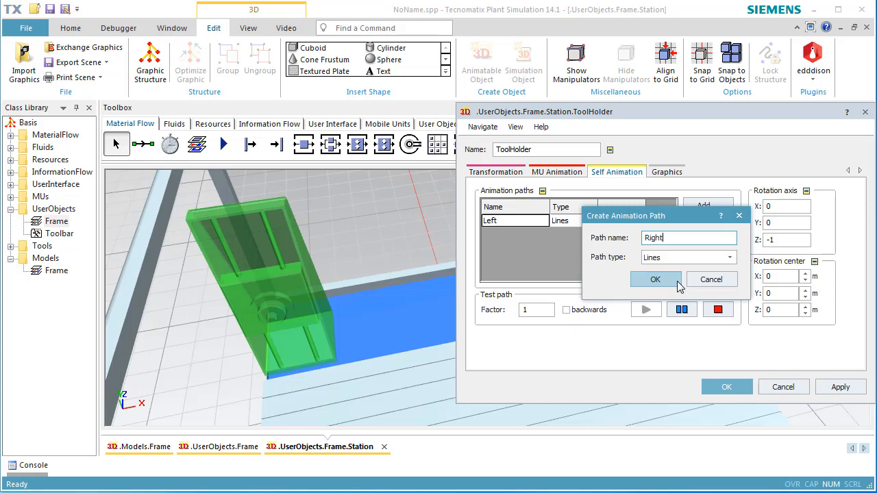
pyautogui.click(677, 285)
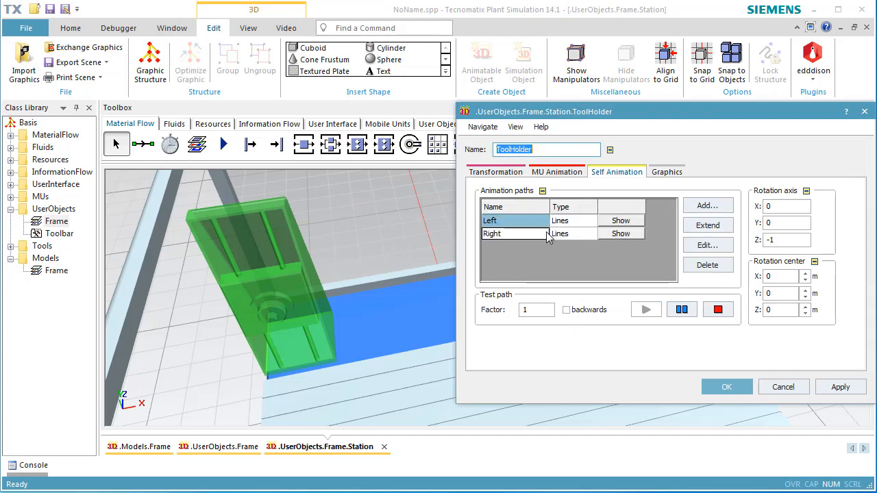
# Set the Right path's first anchor point to X -0.8 m, with Velocity enabled and a time of 20.
pyautogui.click(524, 233)
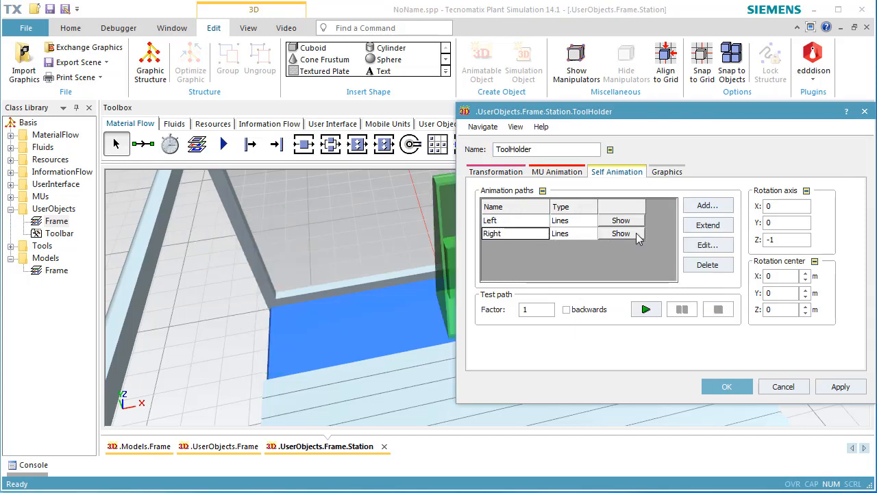
pyautogui.click(702, 246)
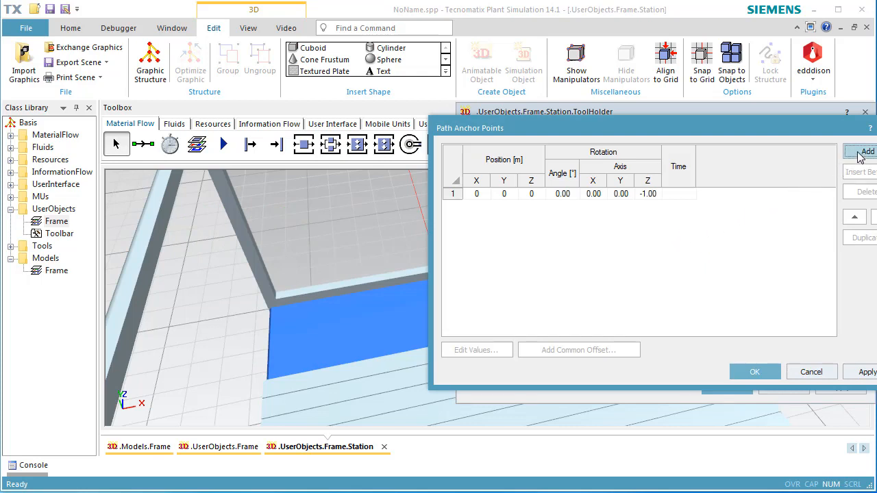
pyautogui.click(615, 197)
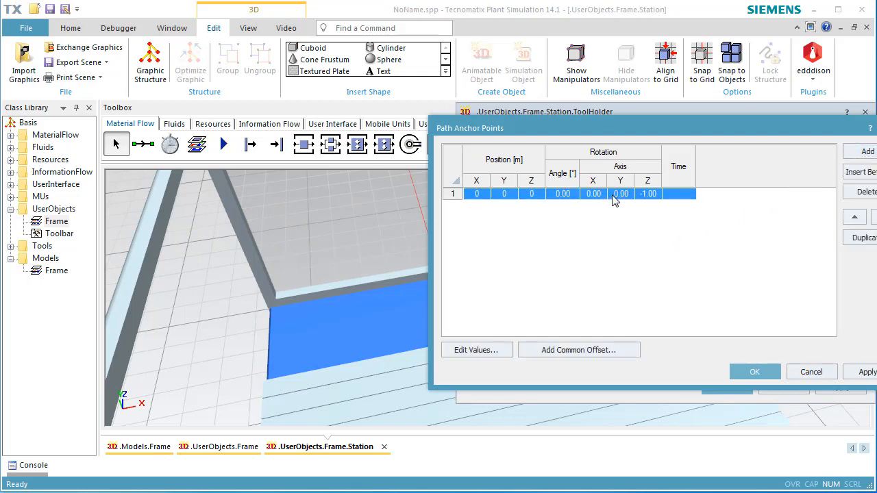
pyautogui.click(489, 349)
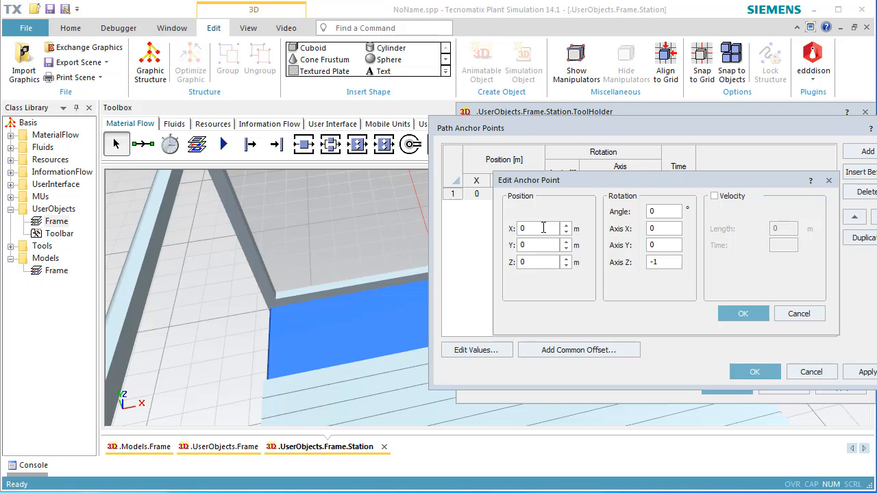
pyautogui.click(543, 227)
pyautogui.write('-')
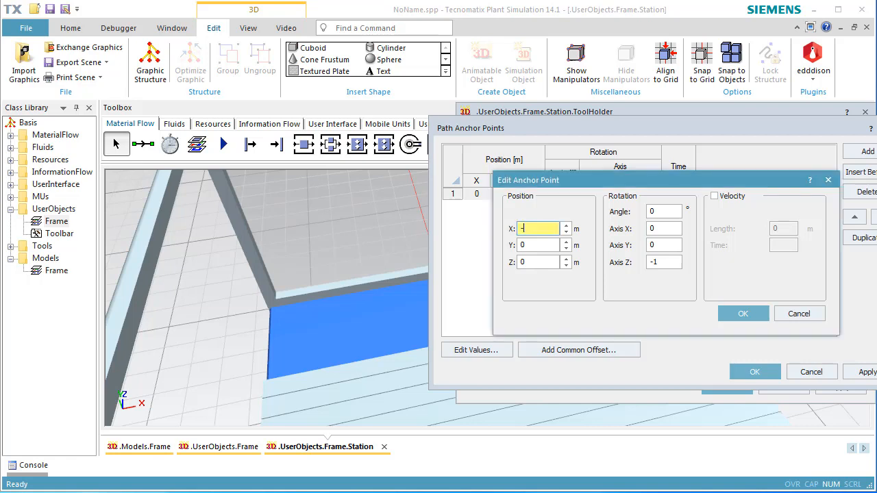
pyautogui.write('0.8')
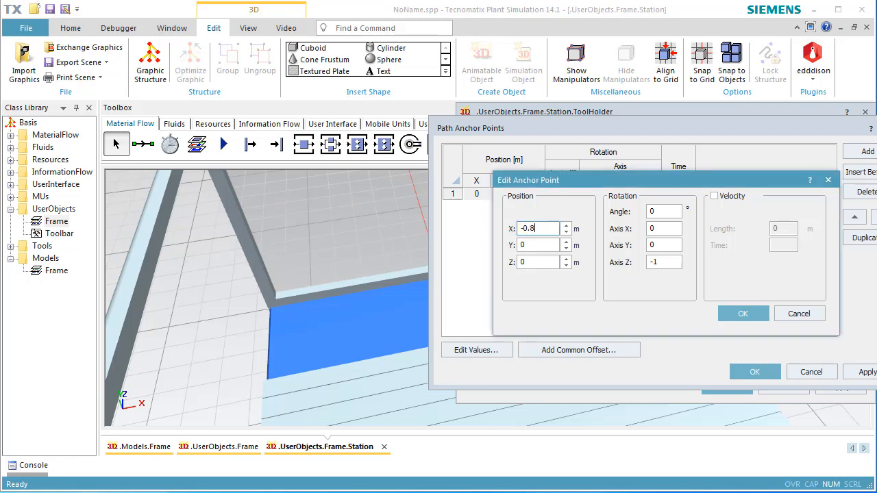
pyautogui.click(714, 196)
pyautogui.click(785, 246)
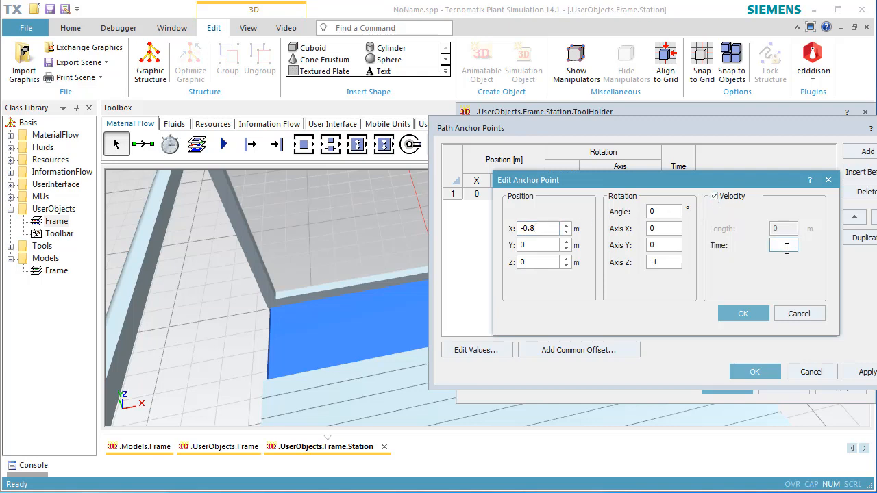
pyautogui.write('20')
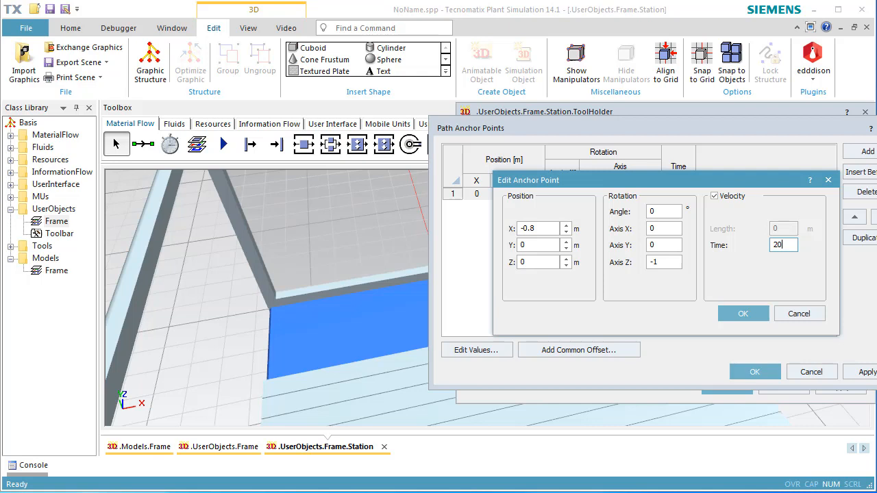
pyautogui.click(744, 315)
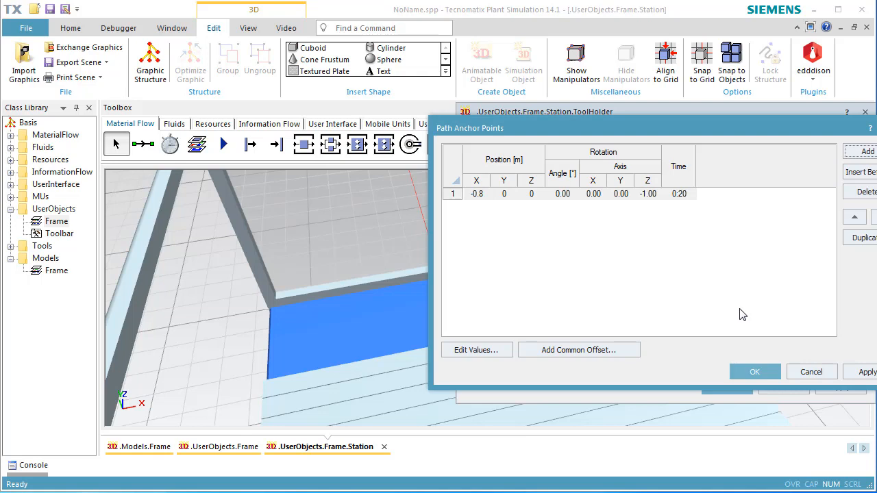
# Add a second anchor point at X 0.8 m to the Right path and test-play the ToolHolder's movement along it.
pyautogui.click(867, 151)
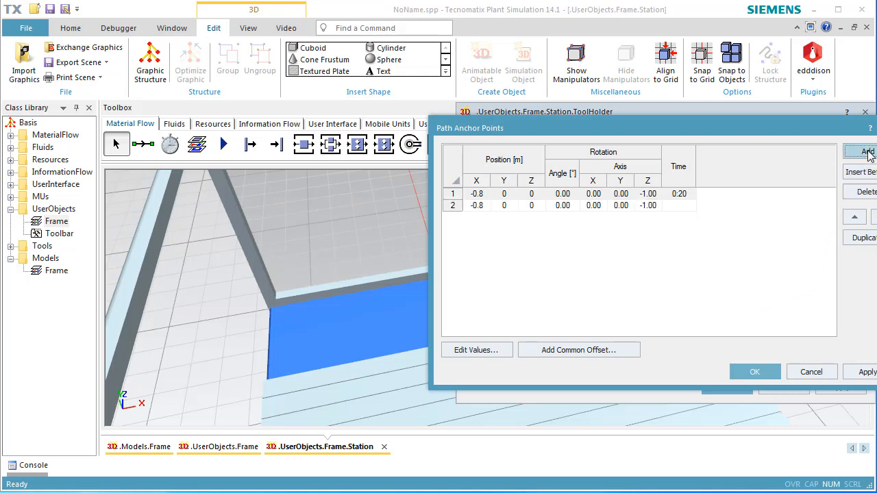
pyautogui.click(530, 206)
pyautogui.doubleClick(530, 206)
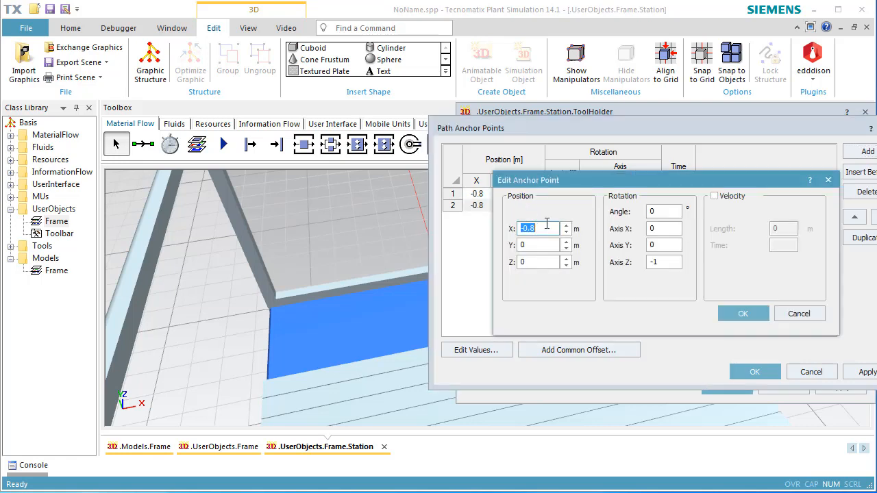
pyautogui.write('0.8')
pyautogui.click(725, 315)
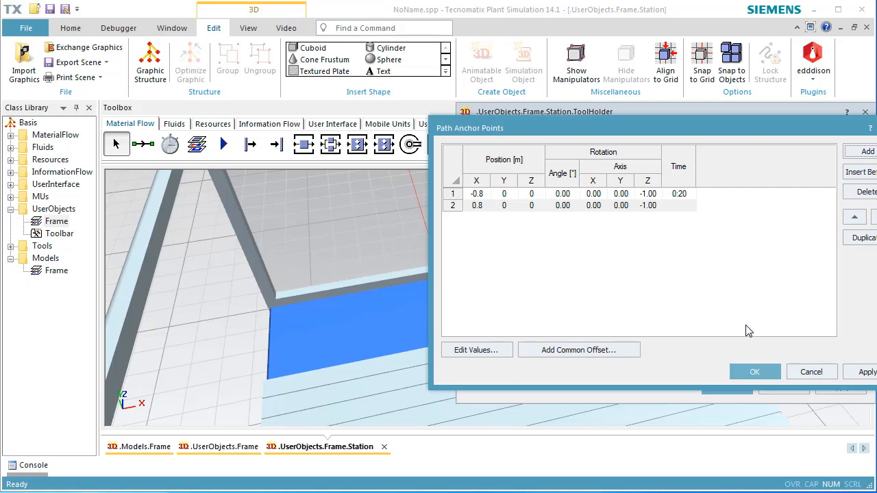
pyautogui.click(754, 372)
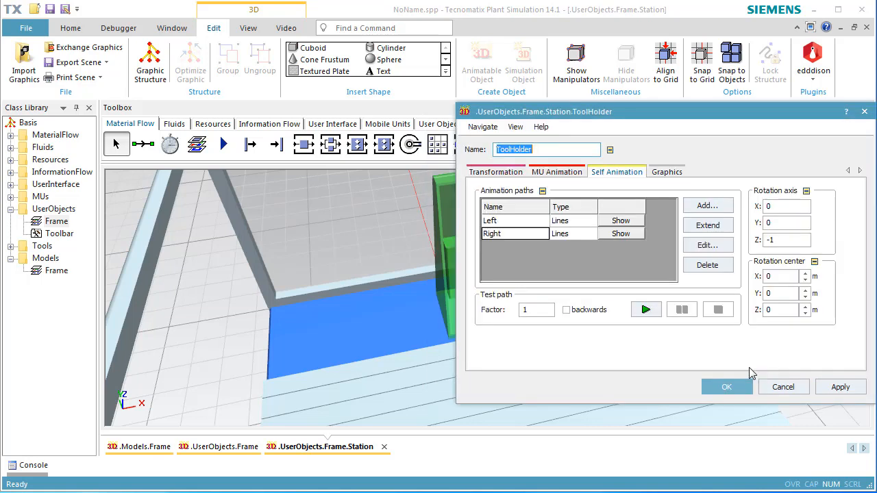
pyautogui.click(645, 312)
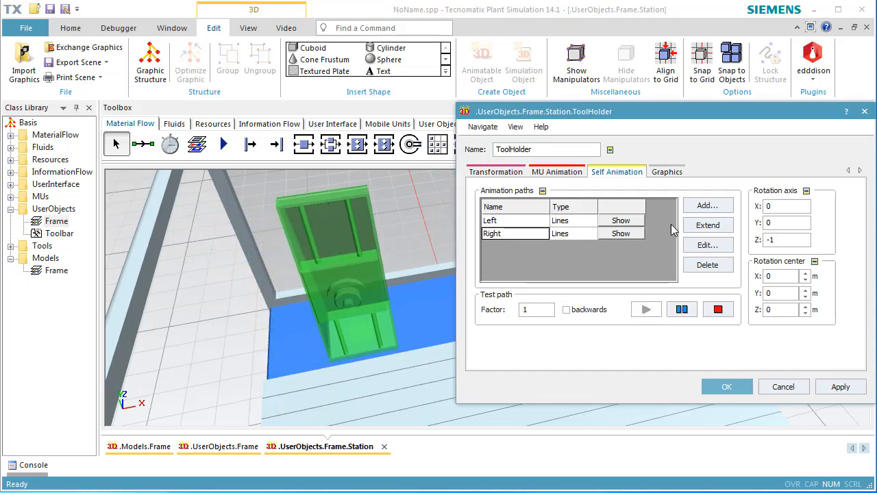
pyautogui.moveTo(706, 121); pyautogui.dragTo(656, 317)
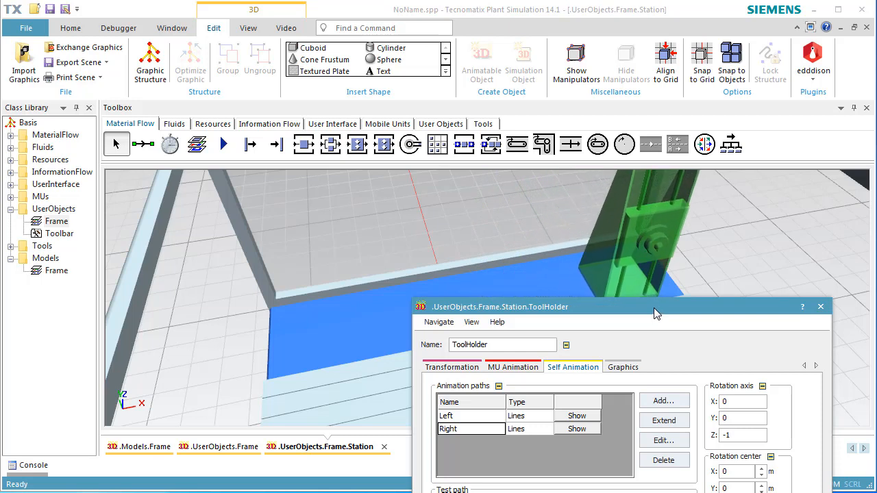
pyautogui.moveTo(654, 307); pyautogui.dragTo(666, 167)
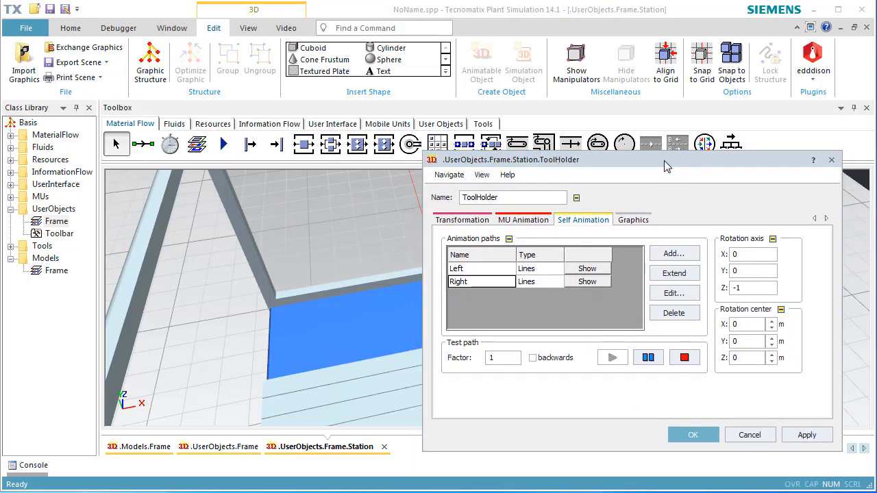
# Create a third self-animation path named Middle of type Lines for the ToolHolder.
pyautogui.click(659, 258)
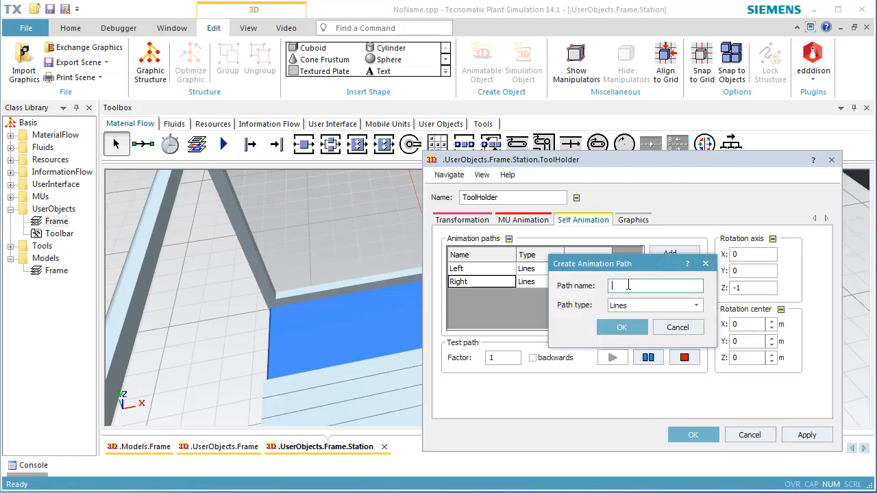
pyautogui.write('Middle')
pyautogui.click(620, 326)
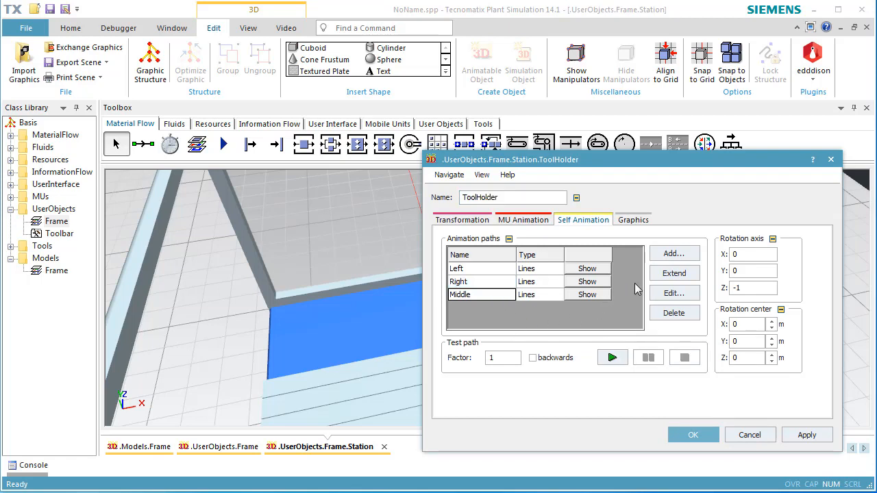
# Set the Middle path's first anchor point to X 0.8 m, with Velocity enabled and a time of 0.01.
pyautogui.click(662, 291)
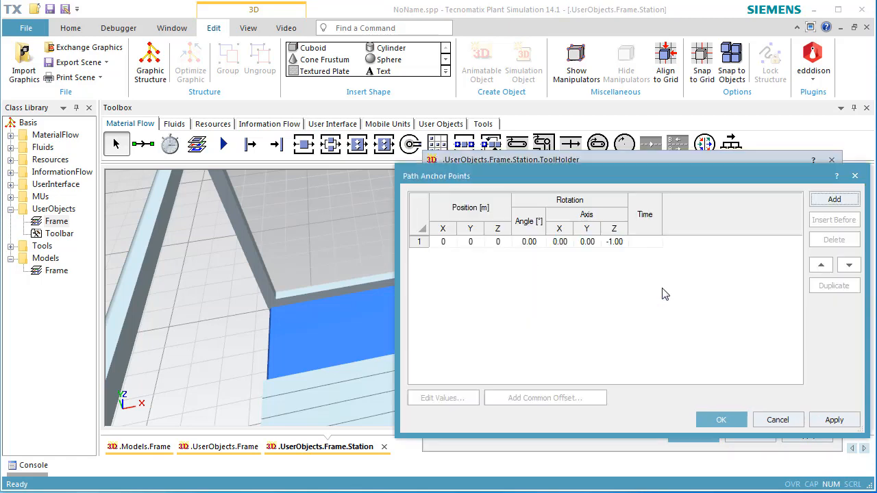
pyautogui.click(480, 248)
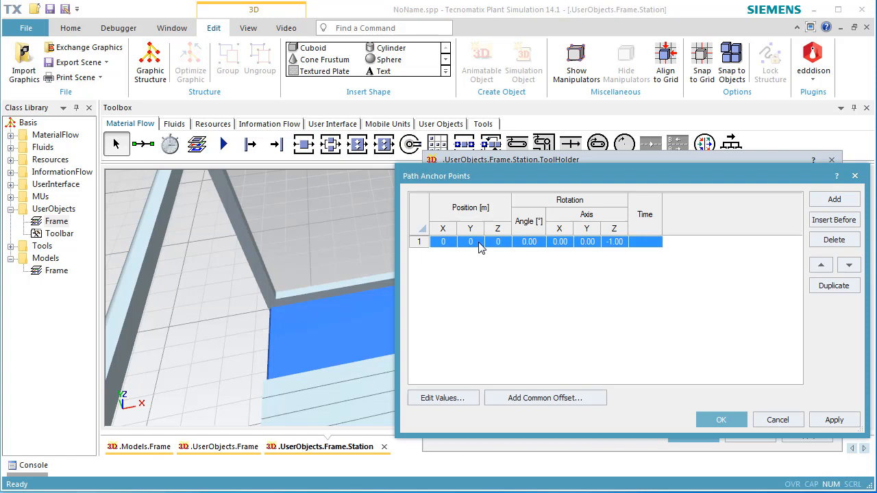
pyautogui.doubleClick(480, 247)
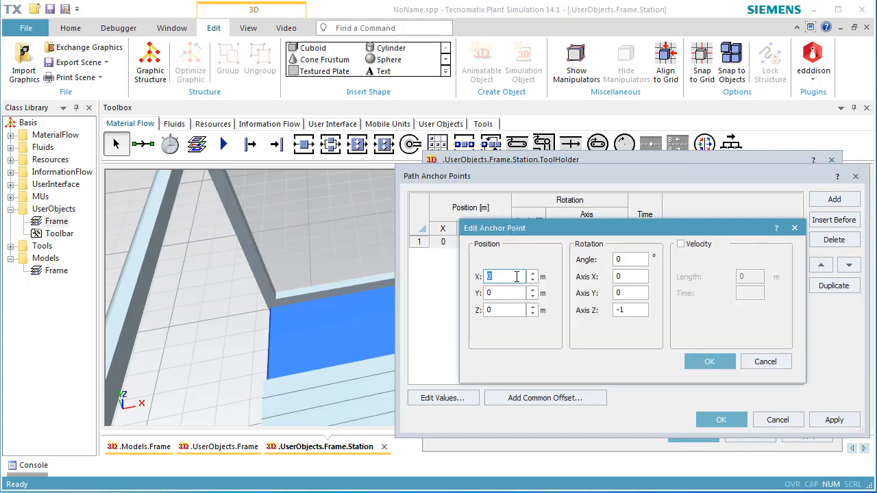
pyautogui.write('0')
pyautogui.click(681, 244)
pyautogui.click(746, 293)
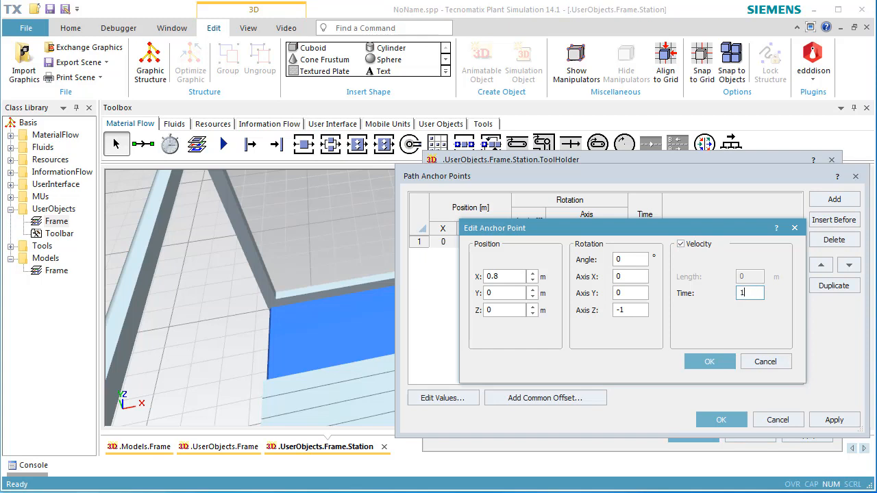
pyautogui.press('BackSpace')
pyautogui.write('0.01')
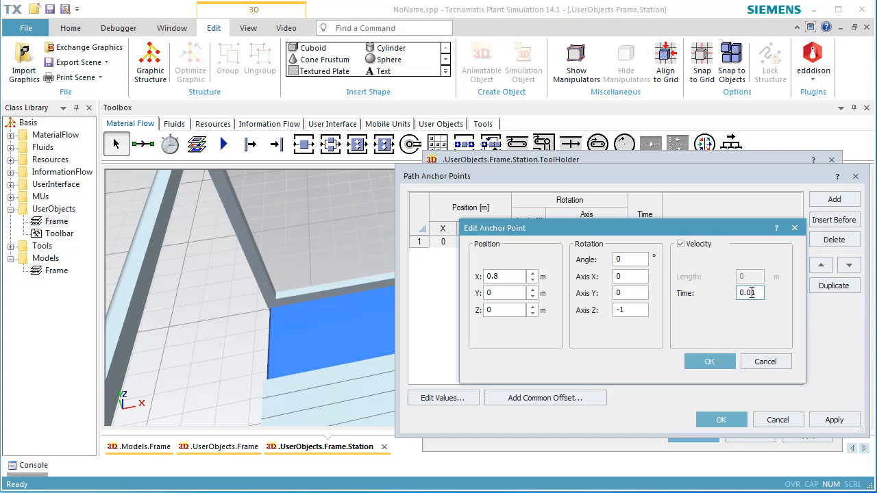
pyautogui.click(735, 362)
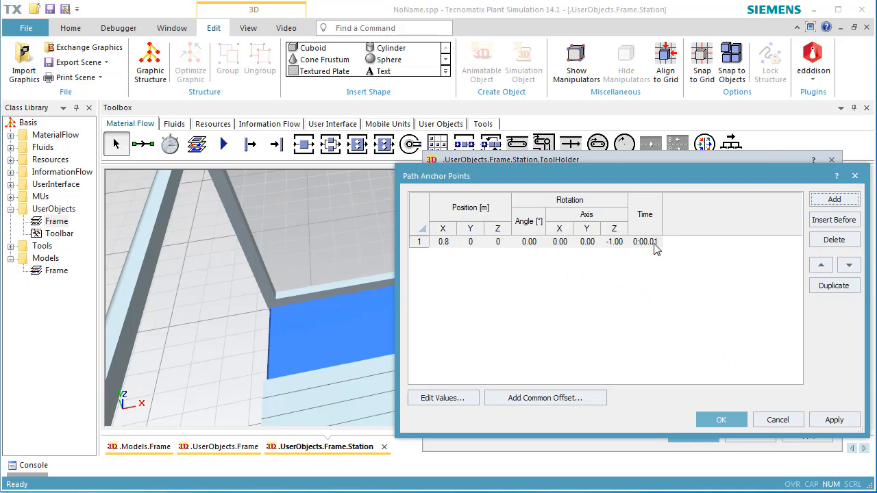
# Add a second anchor point to the Middle path and accept the ToolHolder's self-animation settings.
pyautogui.click(824, 202)
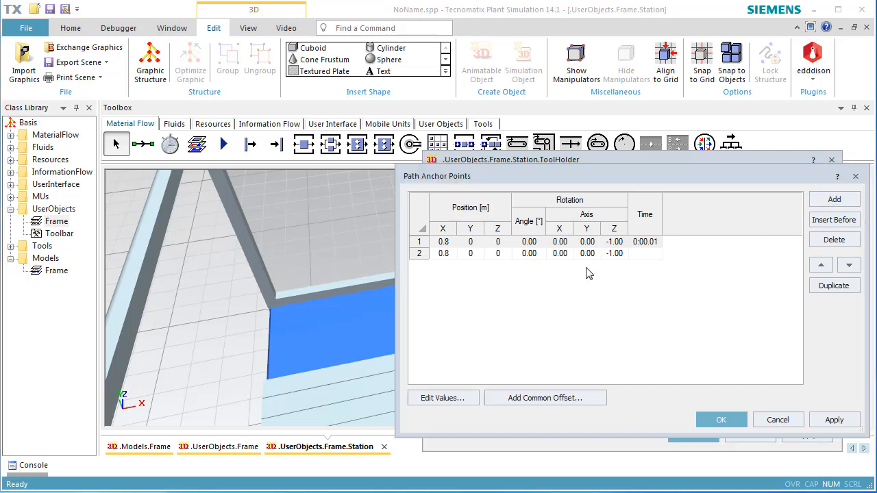
pyautogui.click(710, 424)
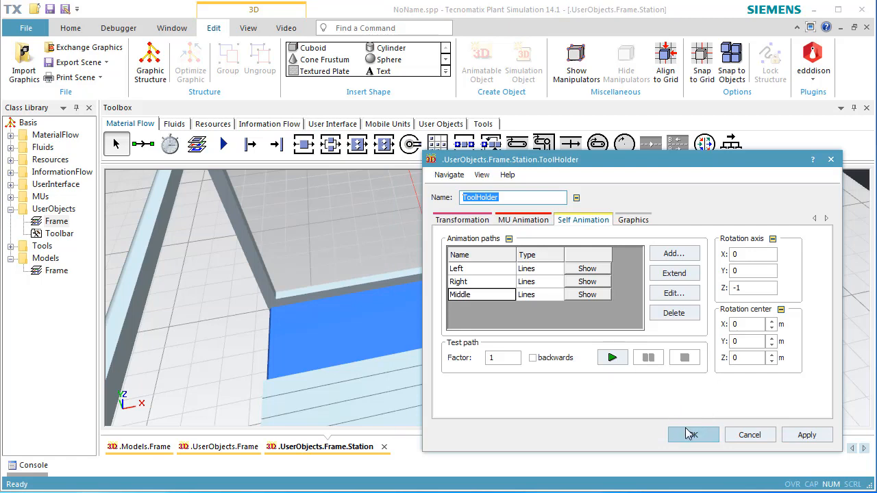
pyautogui.click(693, 436)
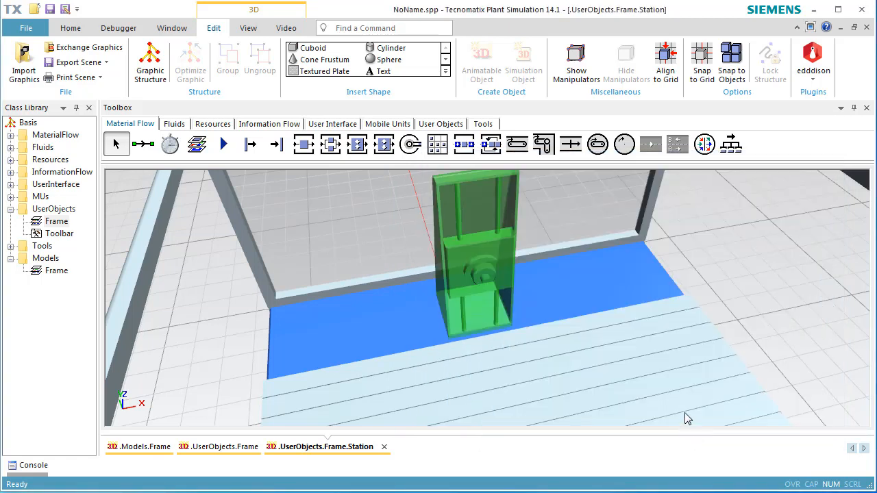
# Close the Station's 3D window to return to the frame in UserObjects.
pyautogui.scroll(-2, 682, 378)
pyautogui.scroll(-4, 681, 379)
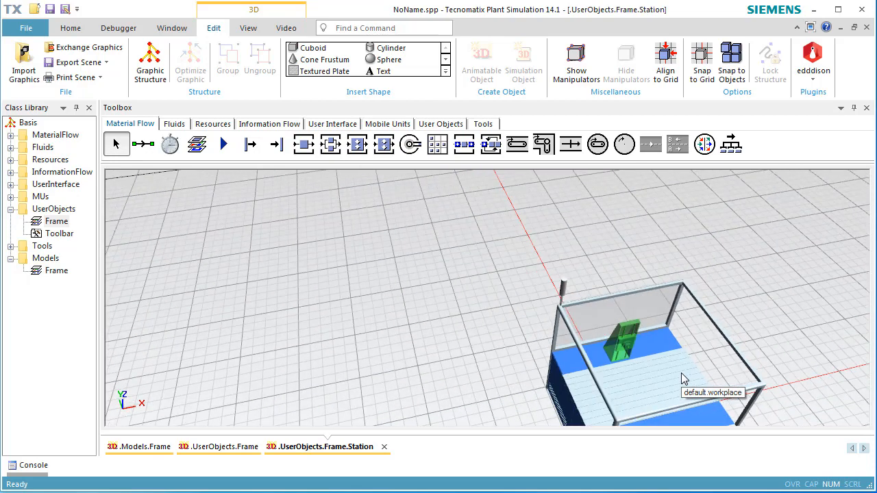
pyautogui.moveTo(682, 379); pyautogui.dragTo(579, 282, button='right')
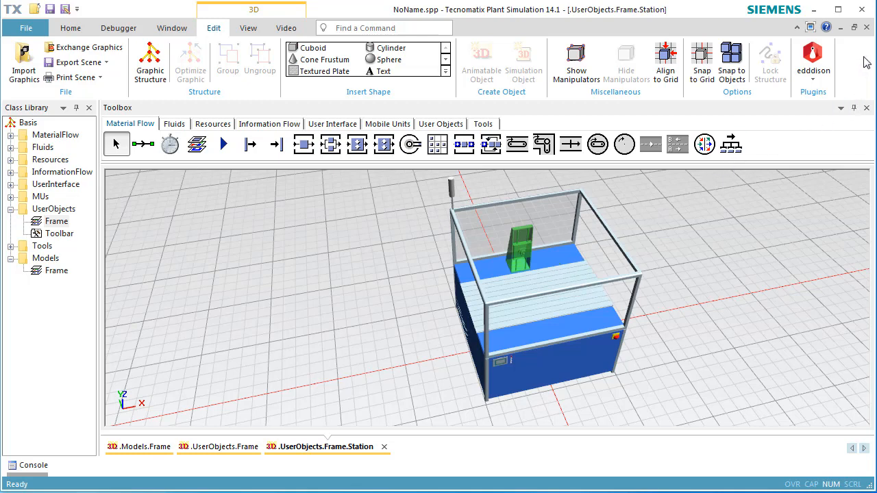
pyautogui.click(866, 28)
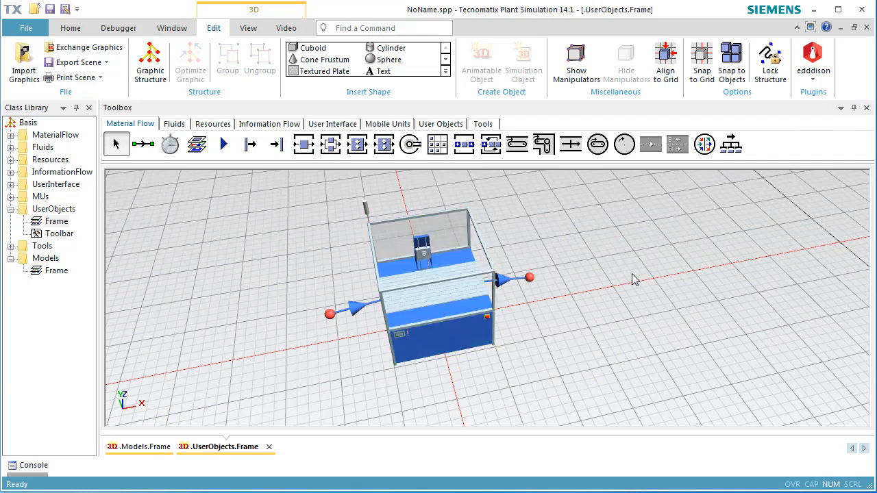
# Insert a Method beside the Station in the frame and rename it onEntrance.
pyautogui.click(255, 127)
pyautogui.click(143, 145)
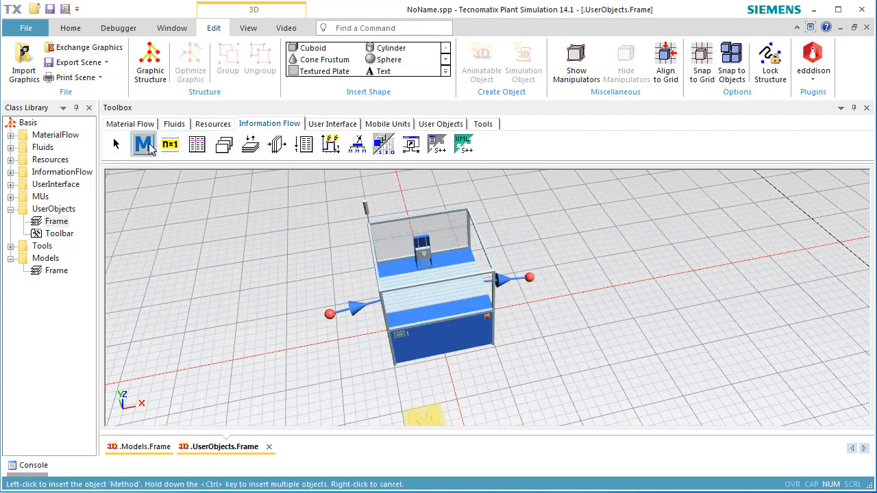
pyautogui.click(566, 281)
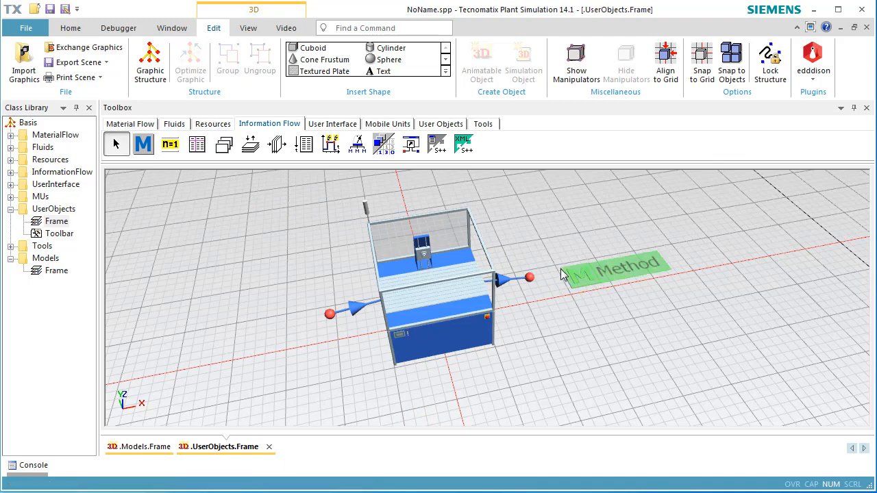
pyautogui.press('F2')
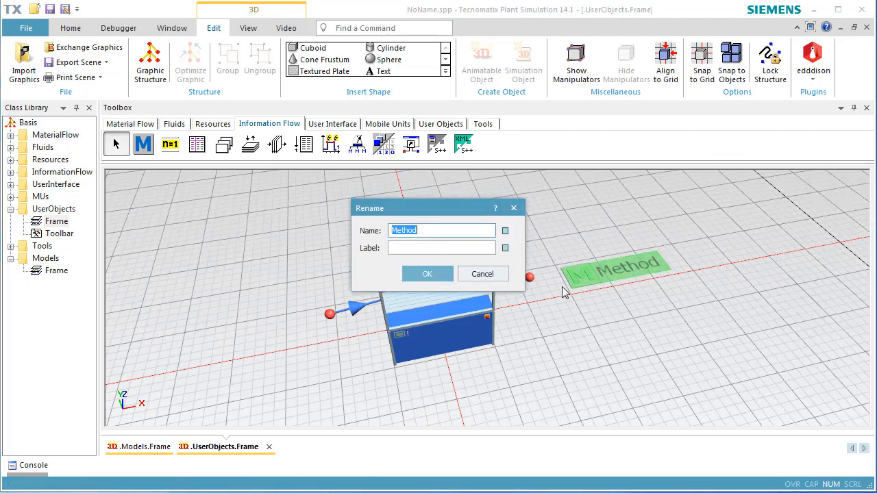
pyautogui.write('onEntrance')
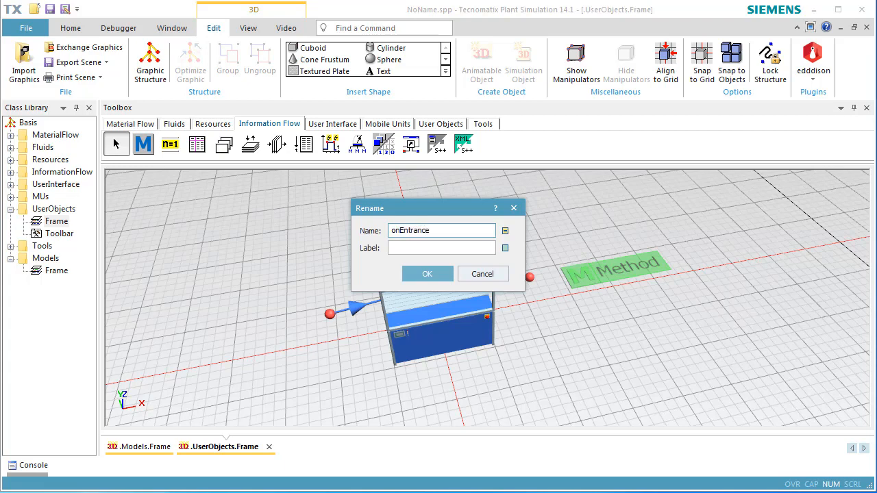
pyautogui.click(443, 275)
# Set the Station's processing time to 22 seconds and its recovery time to 5, starting when the part exits.
pyautogui.doubleClick(444, 279)
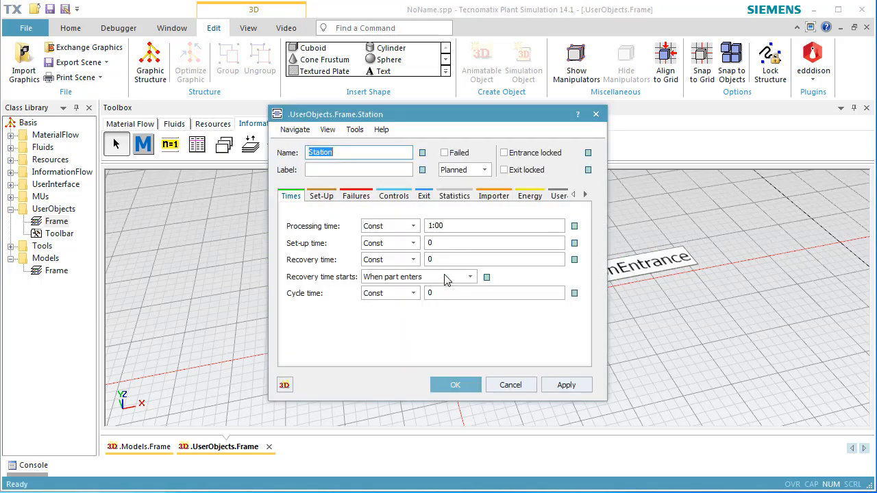
pyautogui.click(454, 225)
pyautogui.write('22')
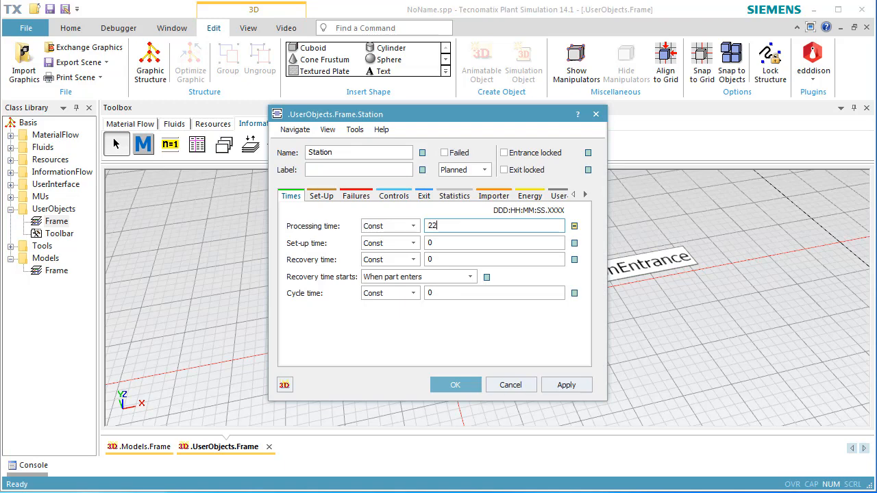
pyautogui.press('Return')
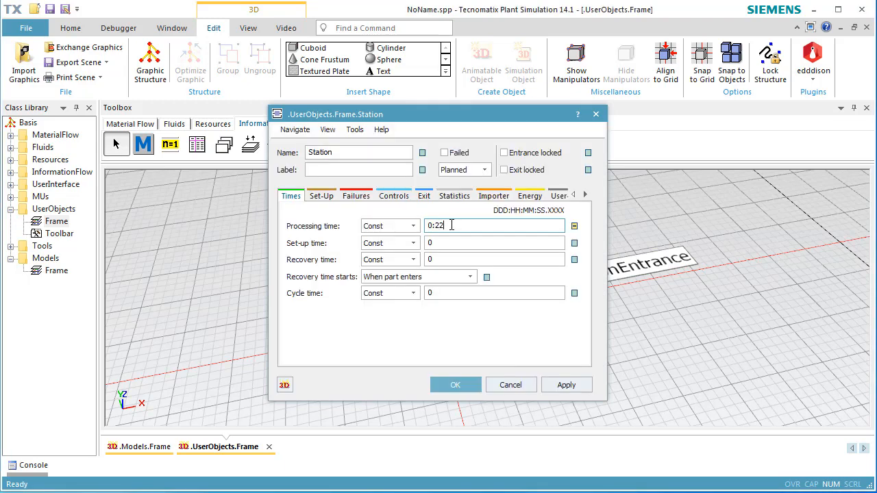
pyautogui.click(457, 258)
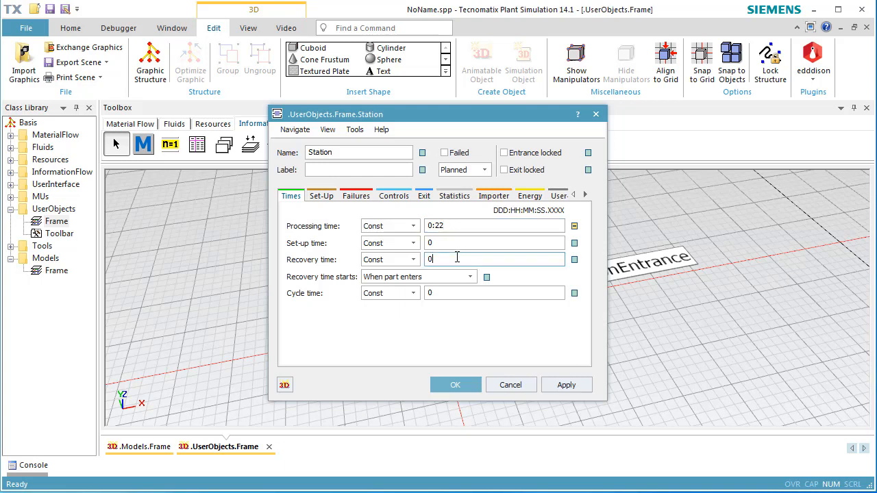
pyautogui.write('5')
pyautogui.click(456, 276)
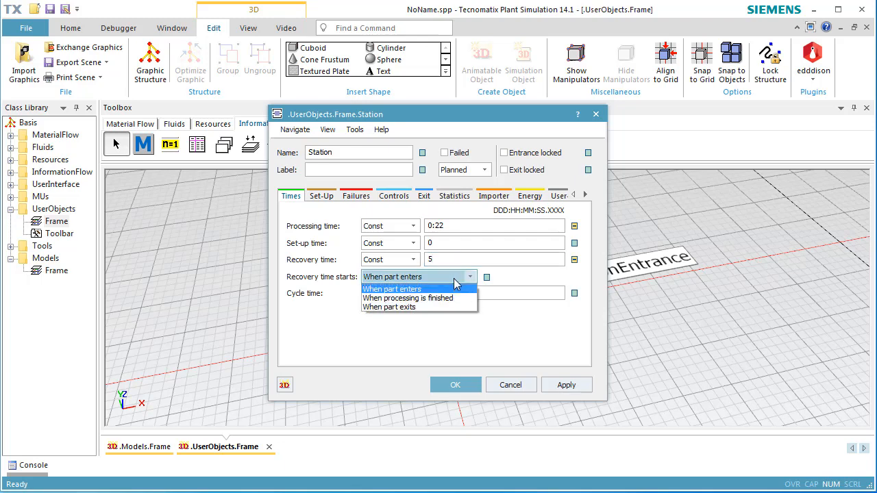
pyautogui.click(451, 307)
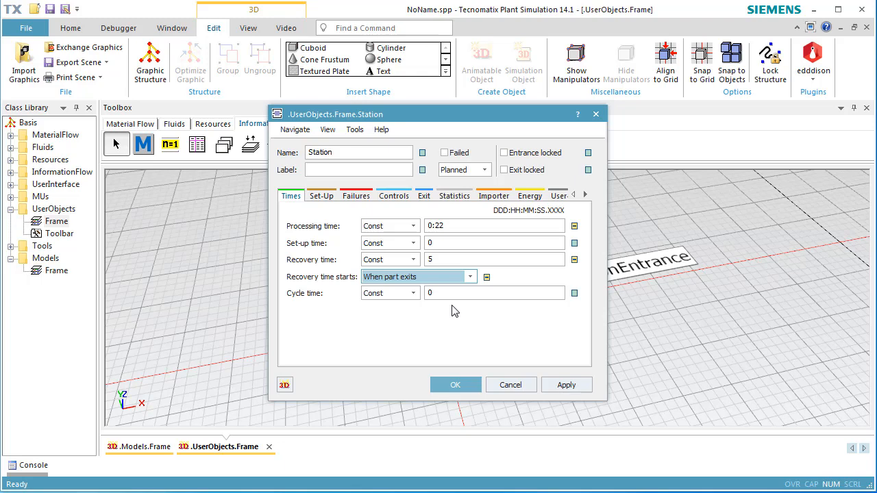
# Assign the onEntrance method as the Station's entrance control.
pyautogui.click(394, 196)
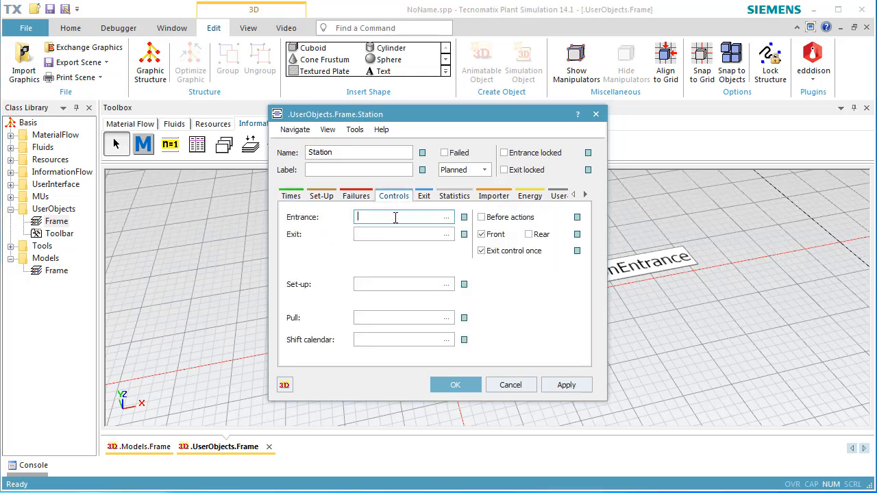
pyautogui.click(446, 219)
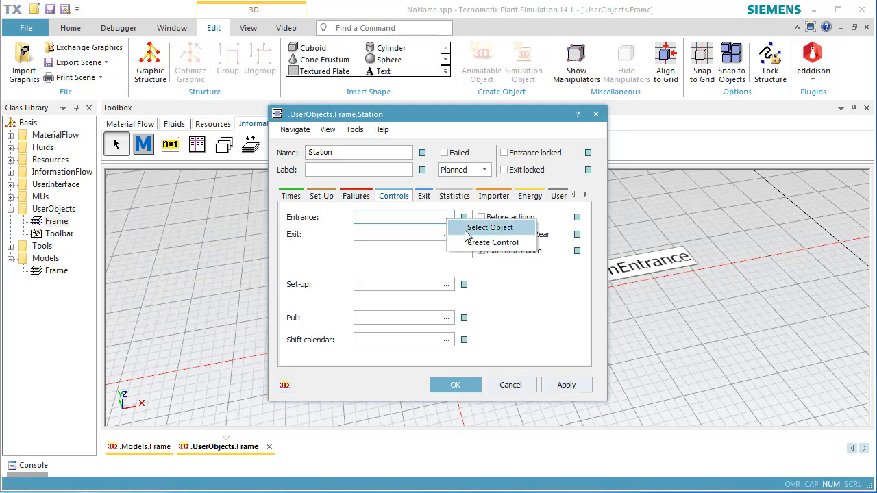
pyautogui.click(466, 230)
pyautogui.click(380, 169)
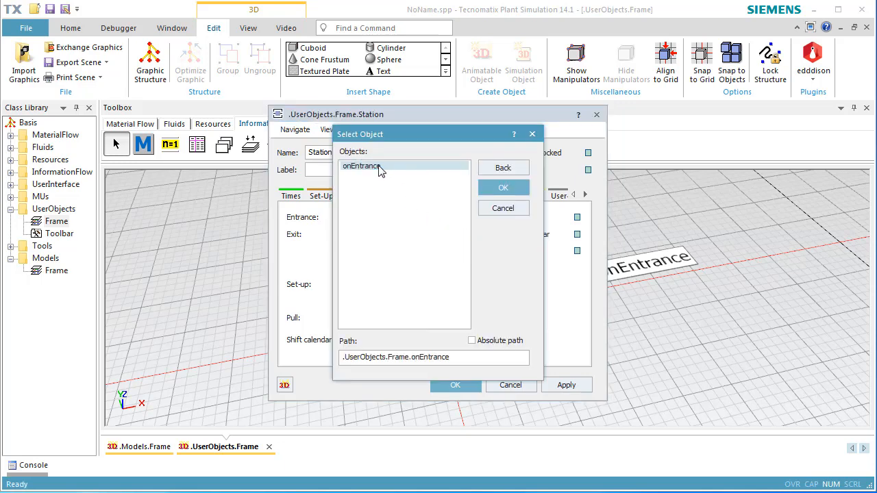
pyautogui.click(500, 188)
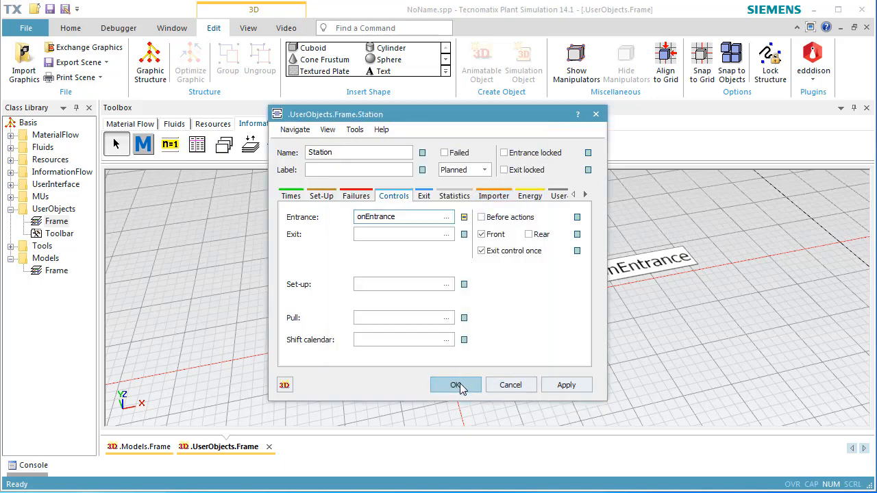
# Start the onEntrance method with if is3Dopen and animIcon, declaring var animations : any := Station._3D.getObject("ToolHolder").selfAnimations inside the block.
pyautogui.click(456, 386)
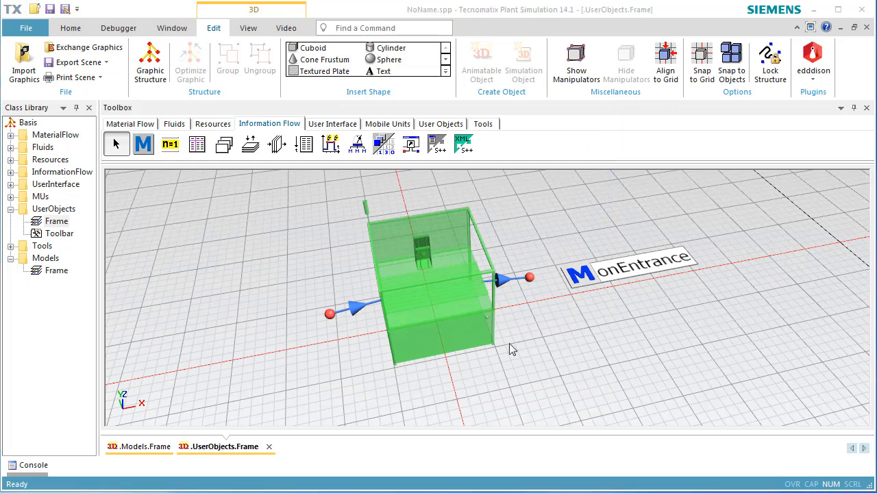
pyautogui.doubleClick(606, 278)
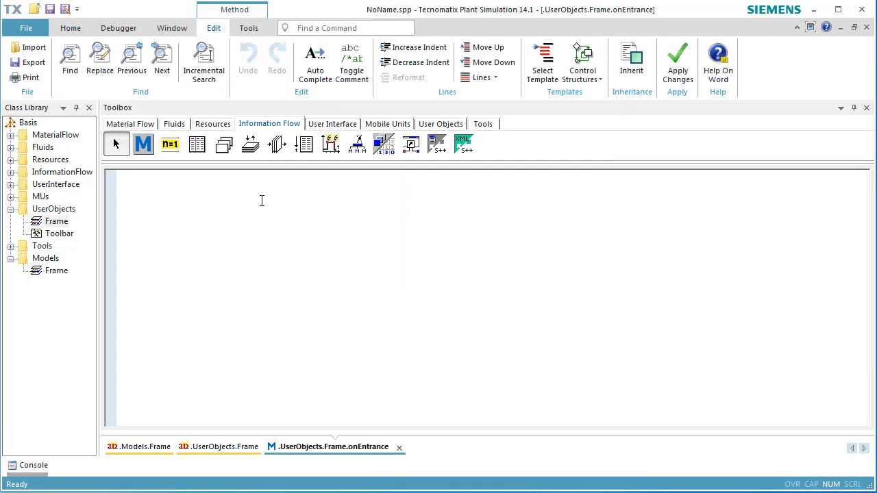
pyautogui.write('if is3Dop')
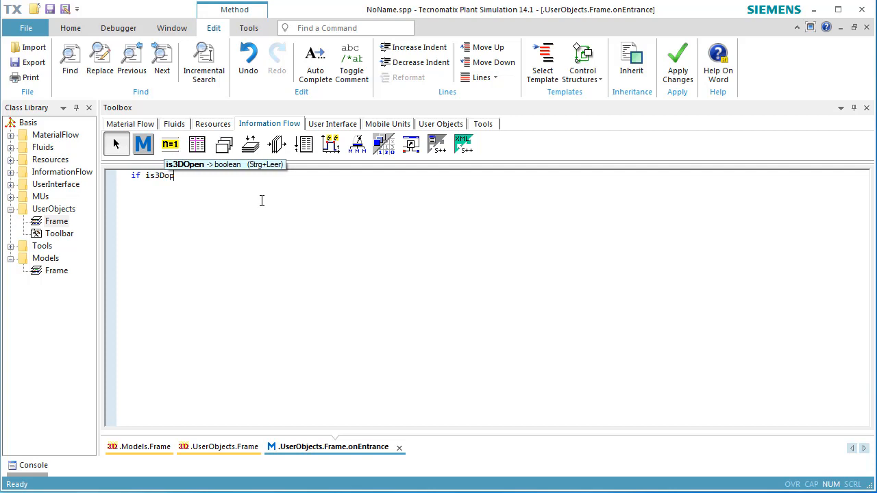
pyautogui.write('en and animIcon(')
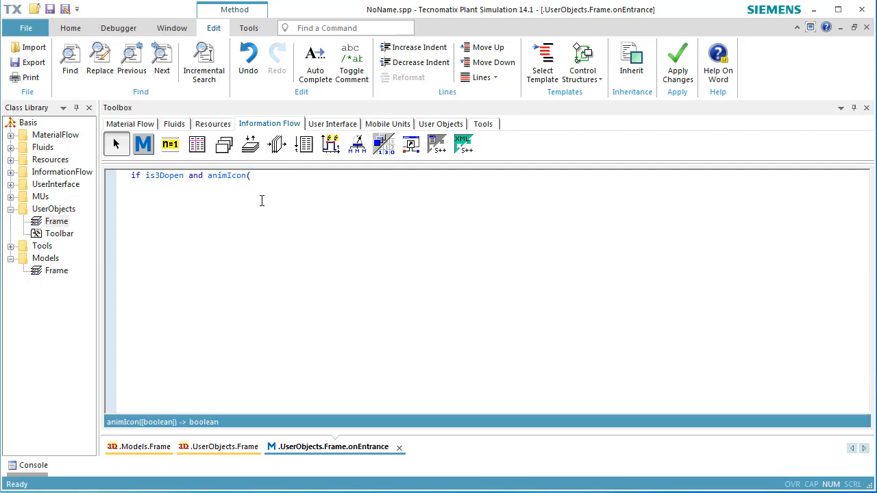
pyautogui.press('BackSpace')
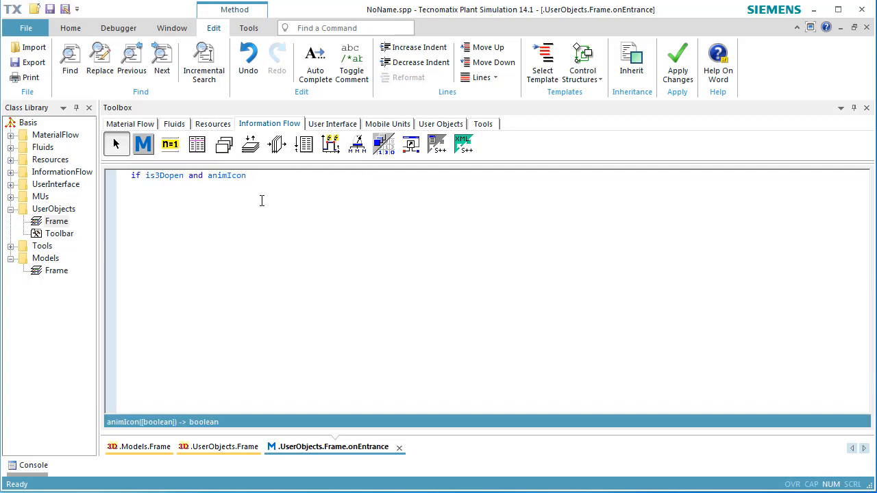
pyautogui.write('var animations : any := S')
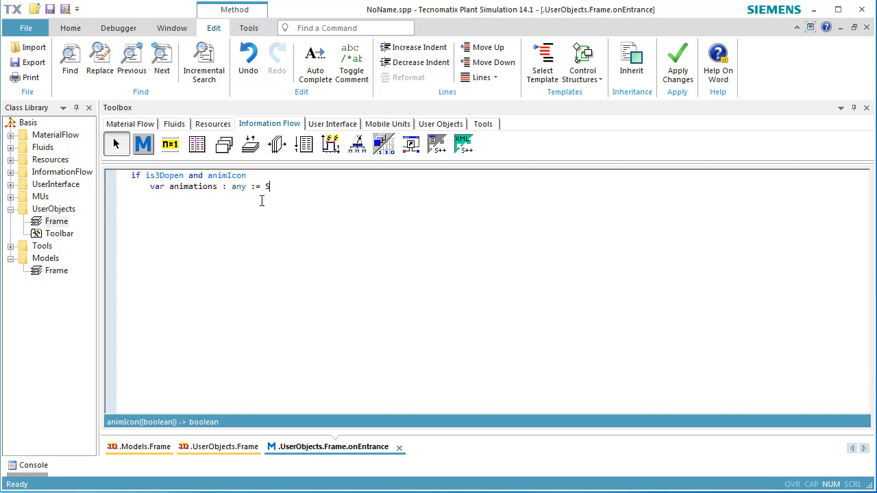
pyautogui.write('tation._3D.getObject("T')
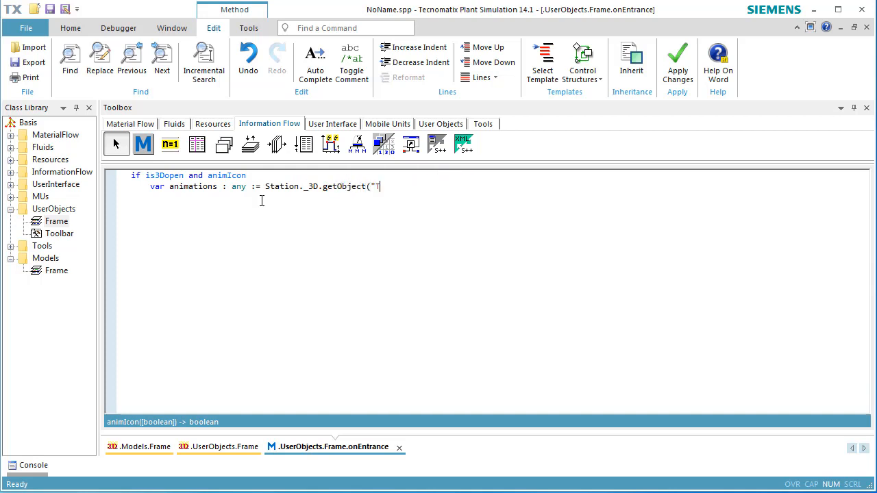
pyautogui.write('oolHolder").selfAnimations \t')
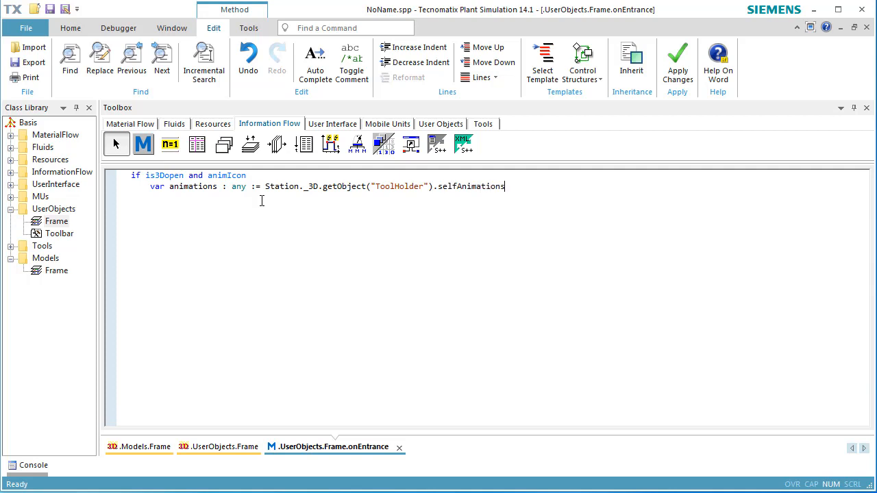
# Complete the first if block with animations.resetAnimation, animations.left.schedule, animations.play and end.
pyautogui.write('animation.resetAnimation')
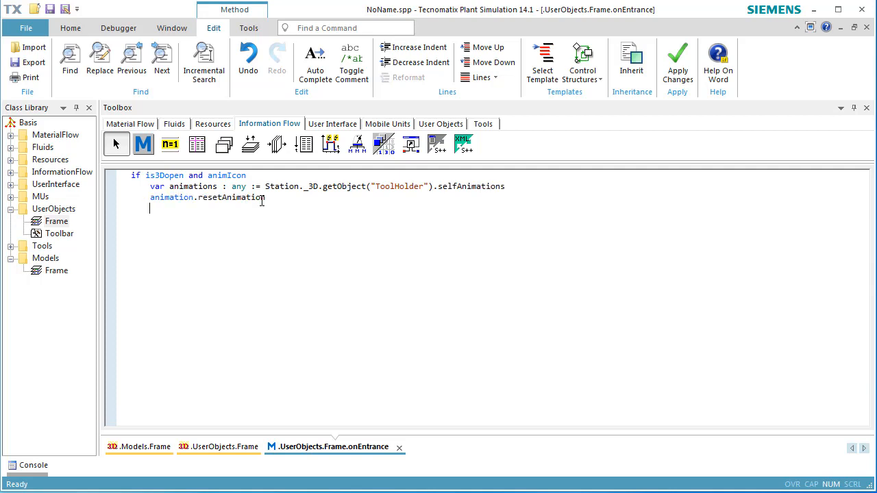
pyautogui.press('Return')
pyautogui.write('animations.left.schedule')
pyautogui.click(194, 198)
pyautogui.write('s')
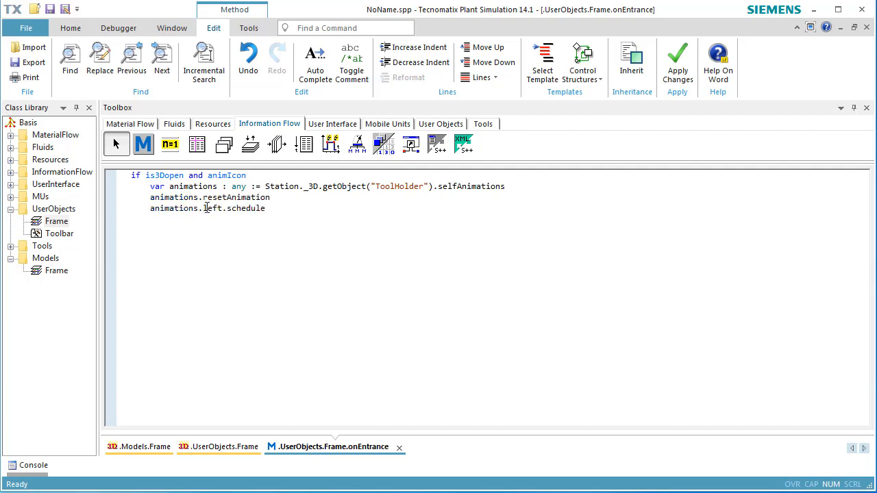
pyautogui.click(284, 208)
pyautogui.press('Return')
pyautogui.write('animations.play ')
pyautogui.write('end')
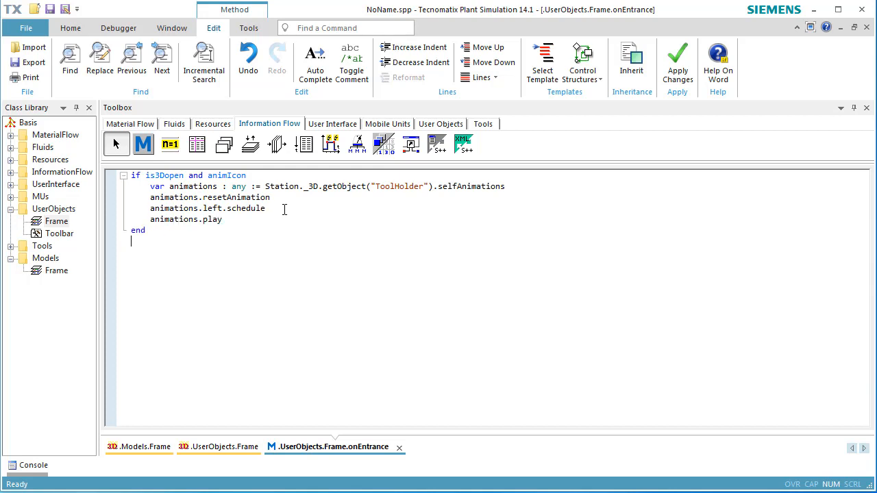
# Add wait 1 and a second if is3Dopen and animIcon block with animations.resetAnimation, animations.right.schedule, animations.play and end.
pyautogui.press('Return')
pyautogui.press('Return')
pyautogui.write('wait 1')
pyautogui.press('Return')
pyautogui.press('Return')
pyautogui.write('if is3Dopen and animIcon(')
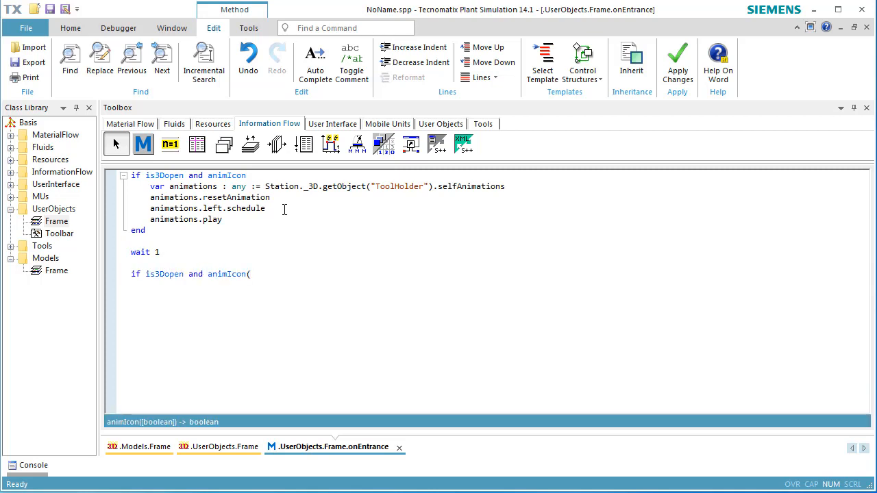
pyautogui.press('BackSpace')
pyautogui.press('Return')
pyautogui.write('animations.resetAnimation ')
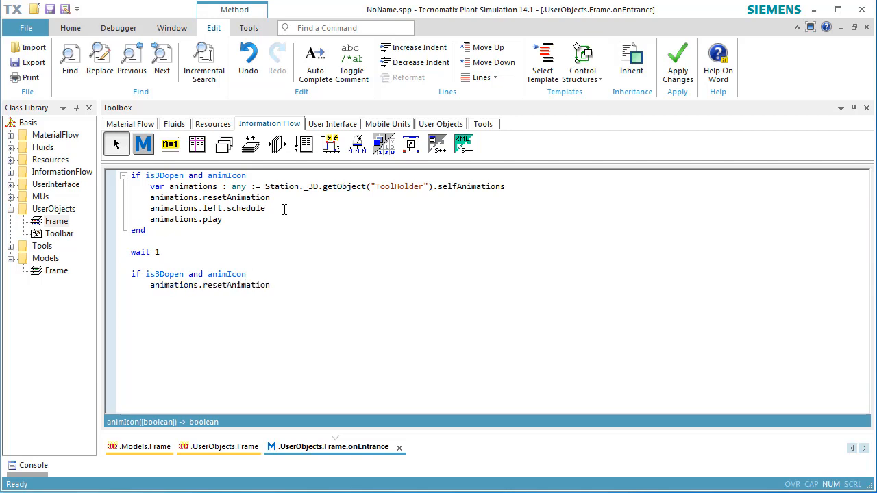
pyautogui.write('animations.right.schedule ')
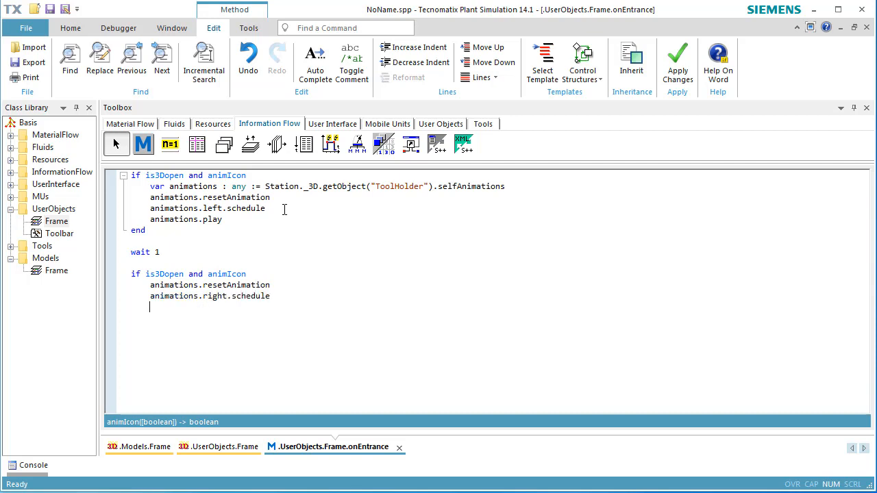
pyautogui.write('animations.play')
pyautogui.press('Return')
pyautogui.write('end')
# Add wait 20 and a third if is3Dopen and animIcon block with animations.resetAnimation, animations.Middle.schedule, animations.play and end.
pyautogui.press('Return')
pyautogui.write('wait 20  ')
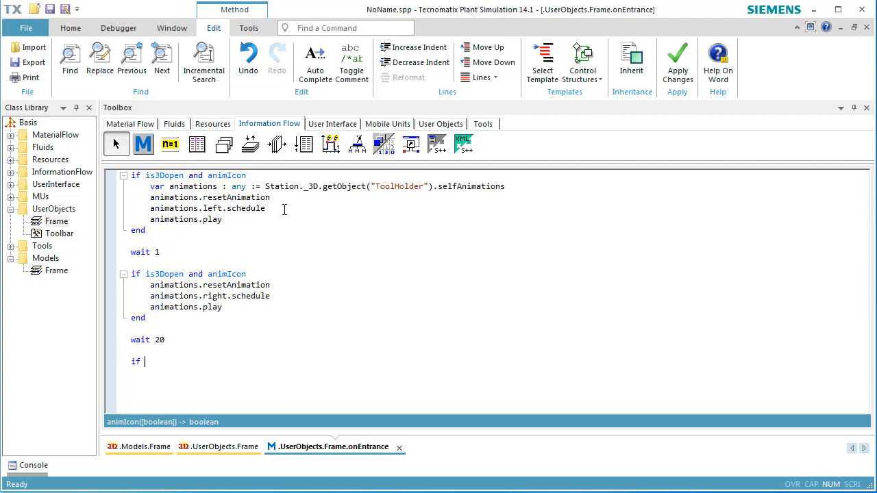
pyautogui.write('if is3Dopen and animIcon')
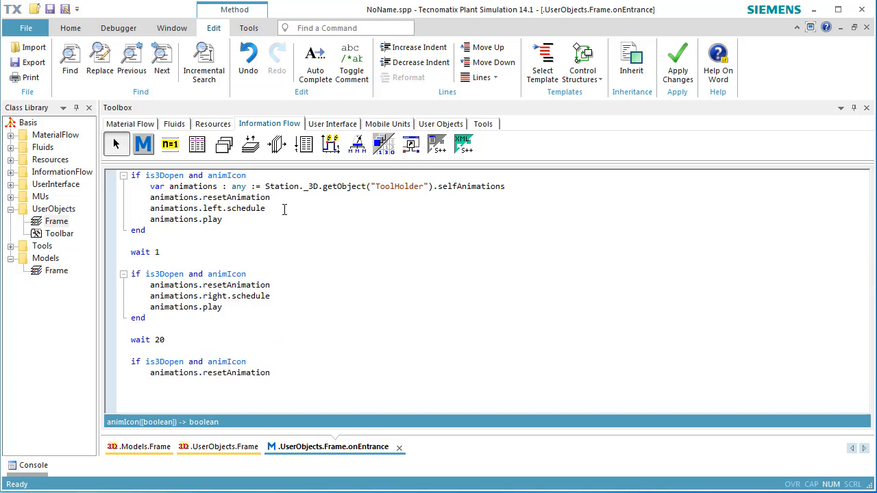
pyautogui.write('ion.Middle.schedule')
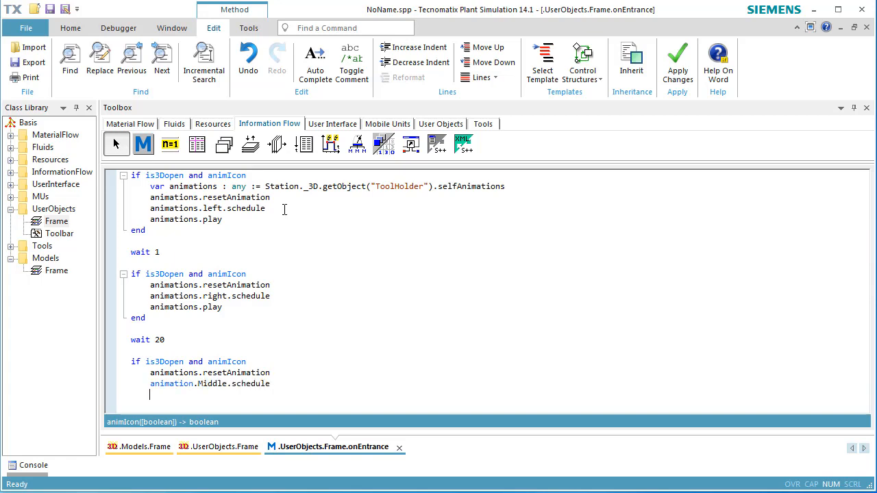
pyautogui.write('s')
pyautogui.press('End')
pyautogui.press('Return')
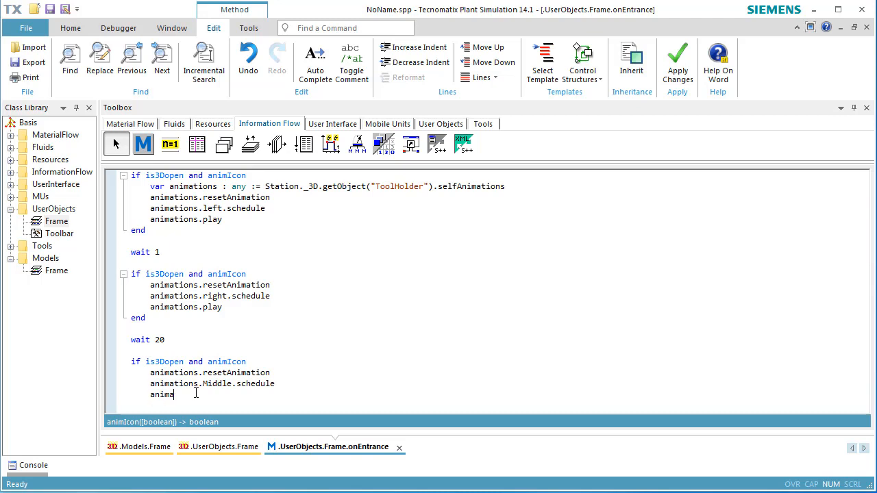
pyautogui.press('Return')
pyautogui.write('end')
# End the onEntrance method with wait 1, apply the code changes and close the method editor.
pyautogui.press('Return')
pyautogui.write('wait 1')
pyautogui.press('Return')
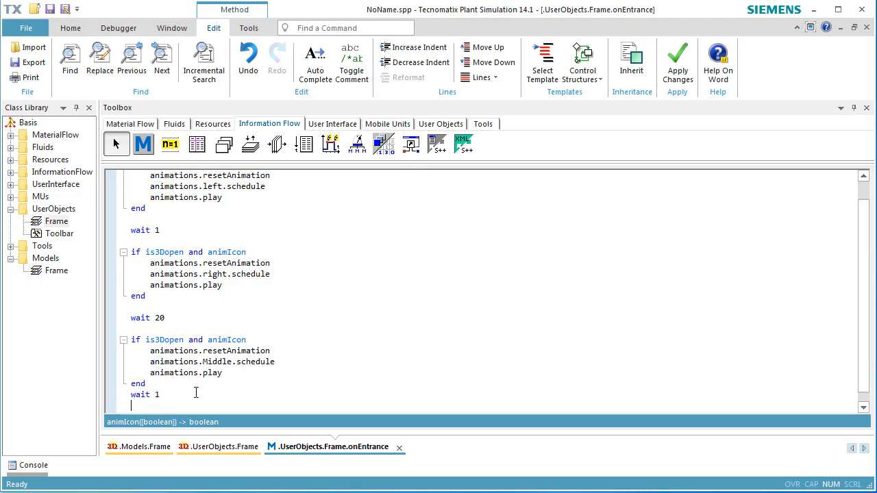
pyautogui.click(677, 65)
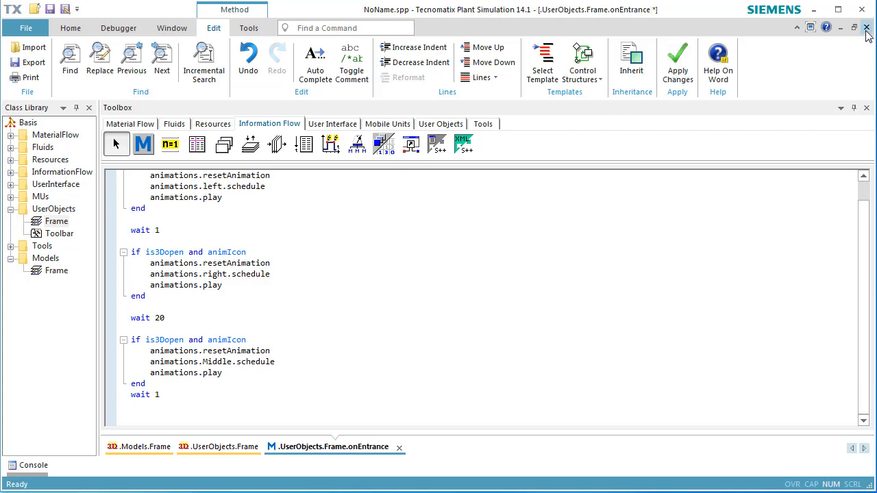
pyautogui.press('F7')
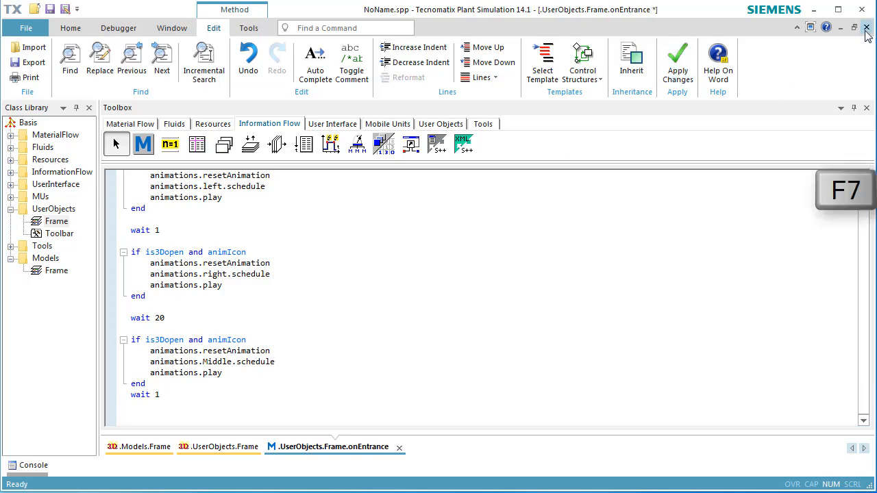
pyautogui.click(865, 29)
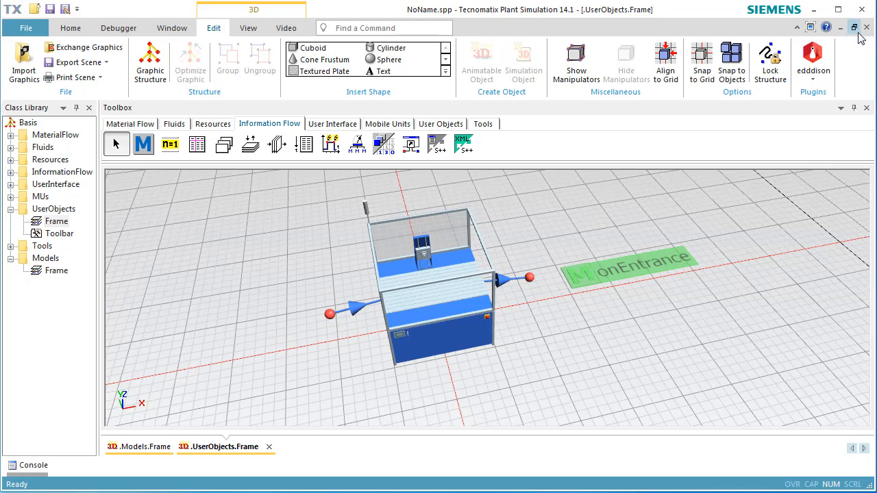
# Rename the Frame in the UserObjects folder as MyStation.
pyautogui.click(60, 223)
pyautogui.press('F2')
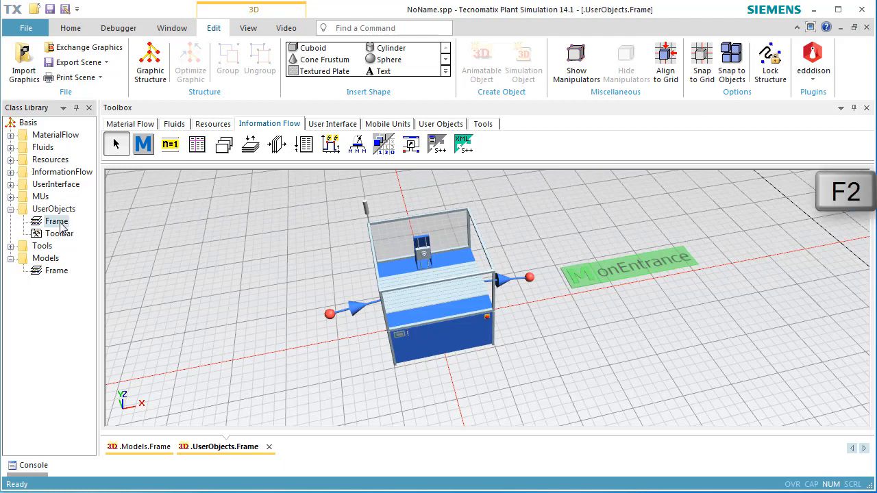
pyautogui.write('MyStation')
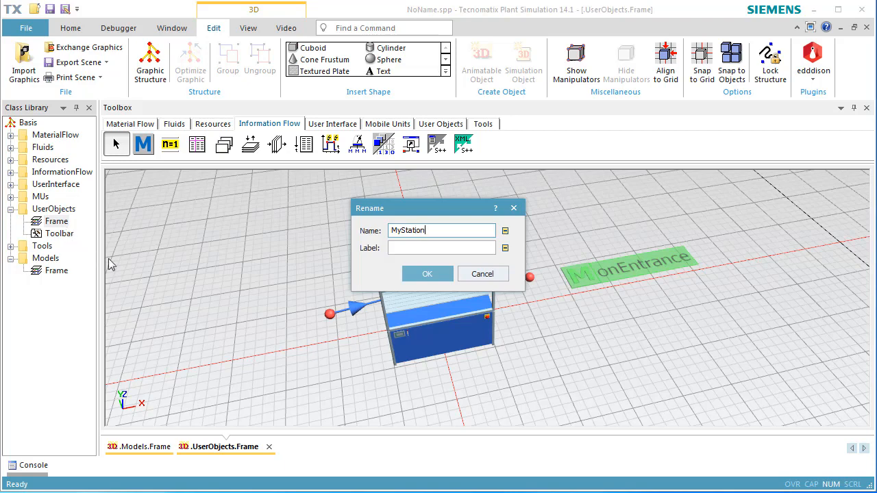
pyautogui.click(411, 271)
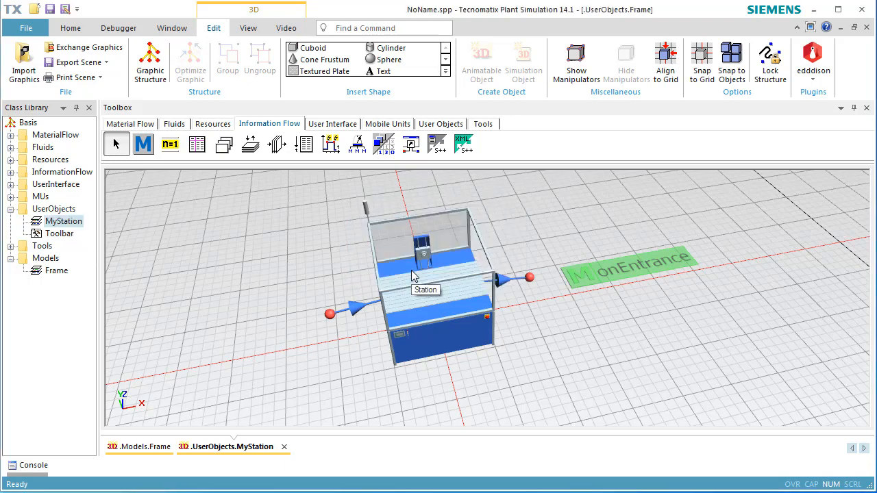
# Close the MyStation frame and insert a Source in the front part of the Models frame.
pyautogui.click(866, 28)
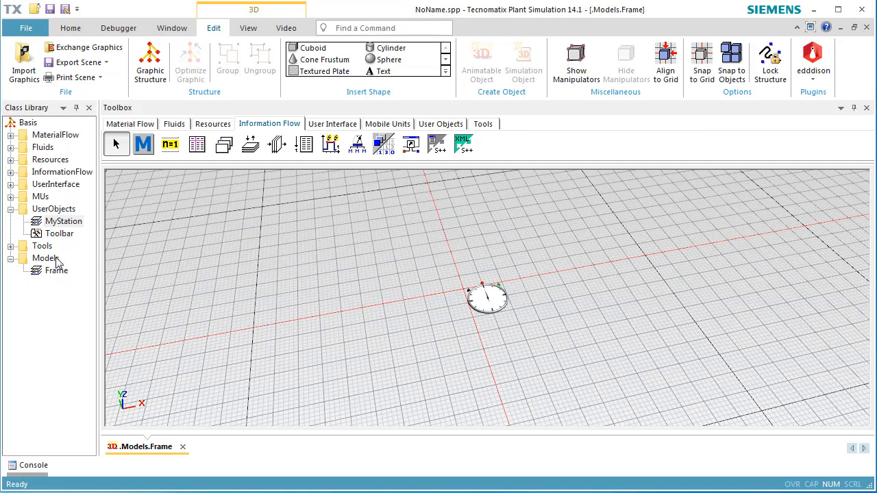
pyautogui.click(145, 124)
pyautogui.click(248, 145)
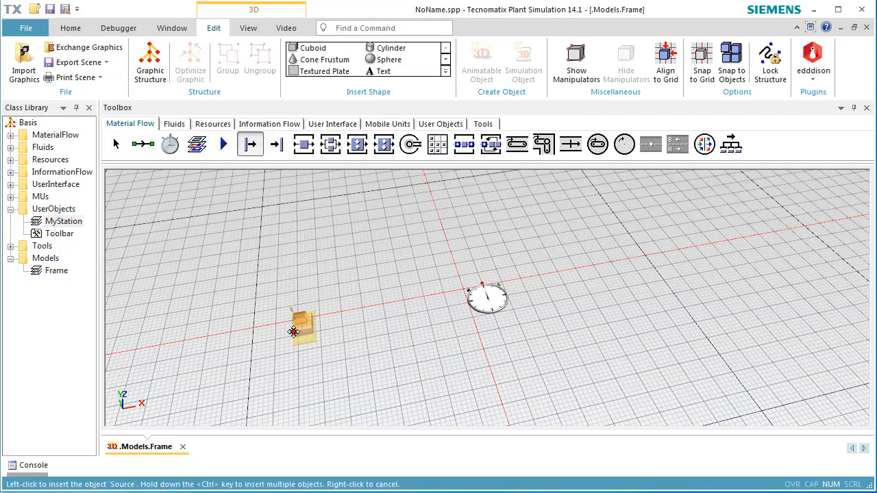
pyautogui.click(301, 385)
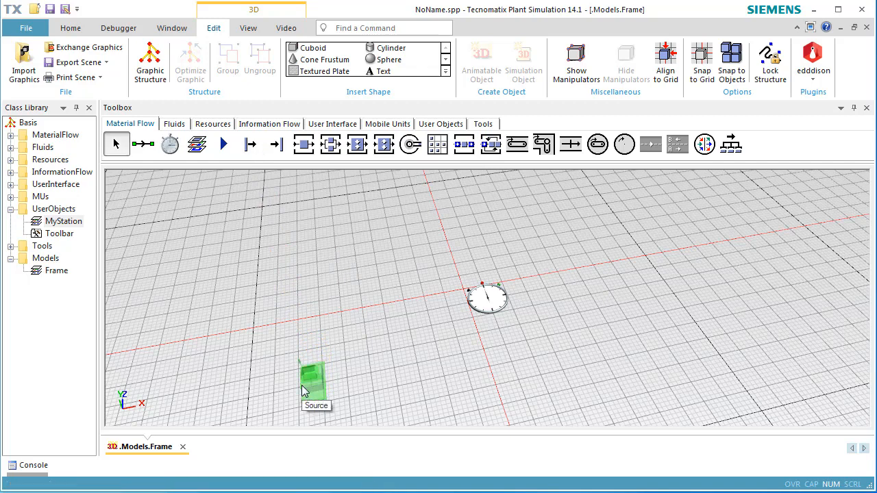
# Add MyStation to the Material Flow toolbox and place three instances of it in a row beside the Source.
pyautogui.click(71, 226)
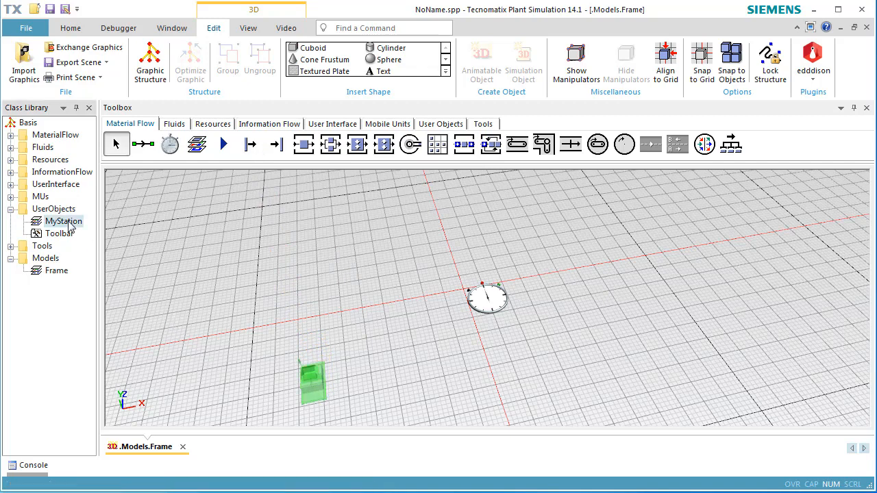
pyautogui.moveTo(71, 226); pyautogui.dragTo(766, 154)
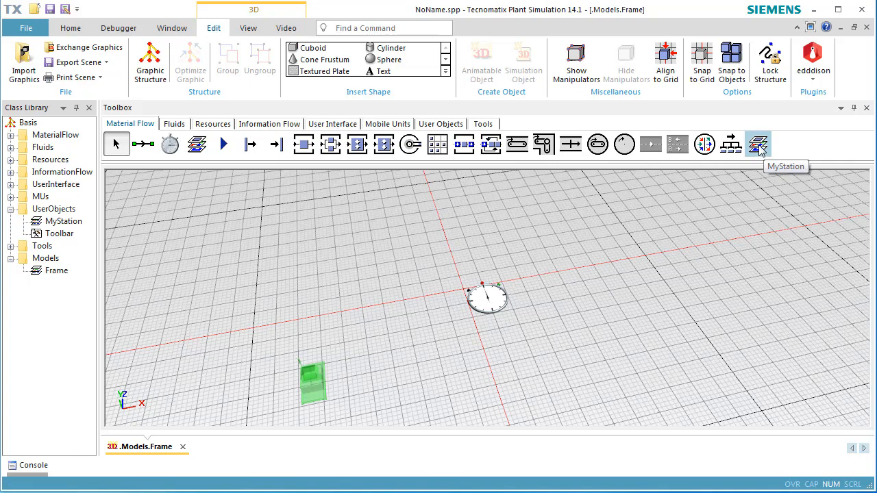
pyautogui.click(758, 145)
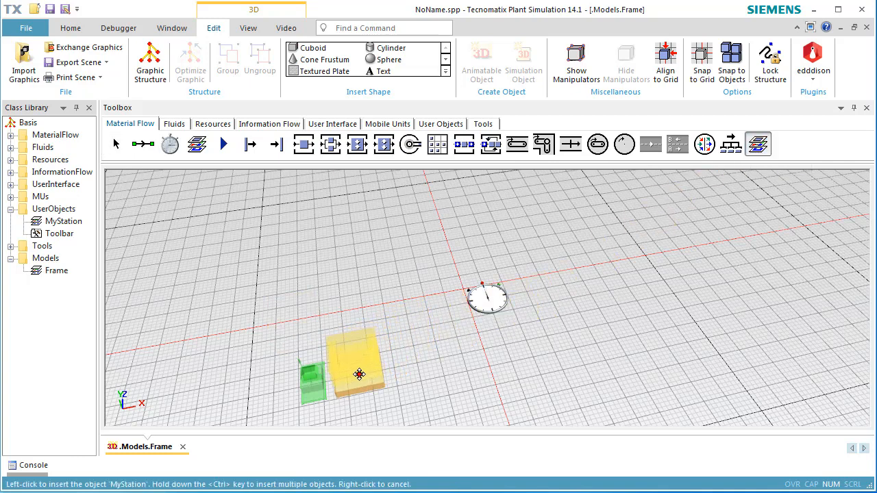
pyautogui.click(350, 373)
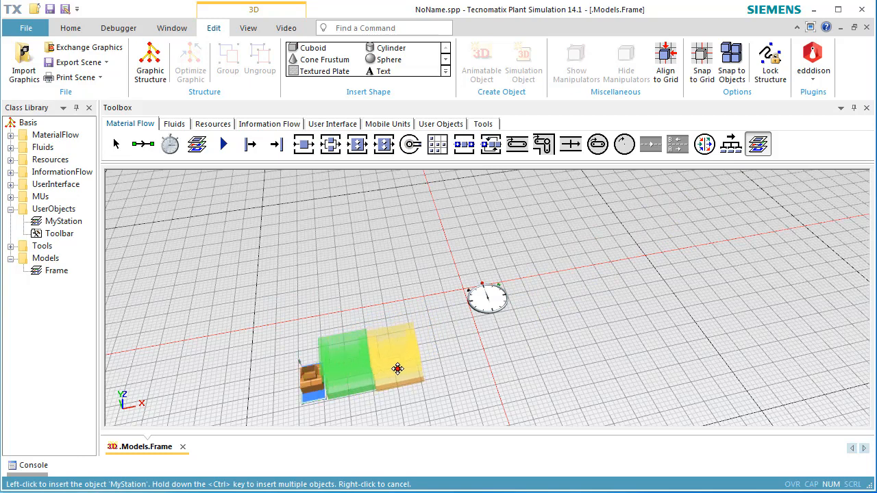
pyautogui.click(395, 362)
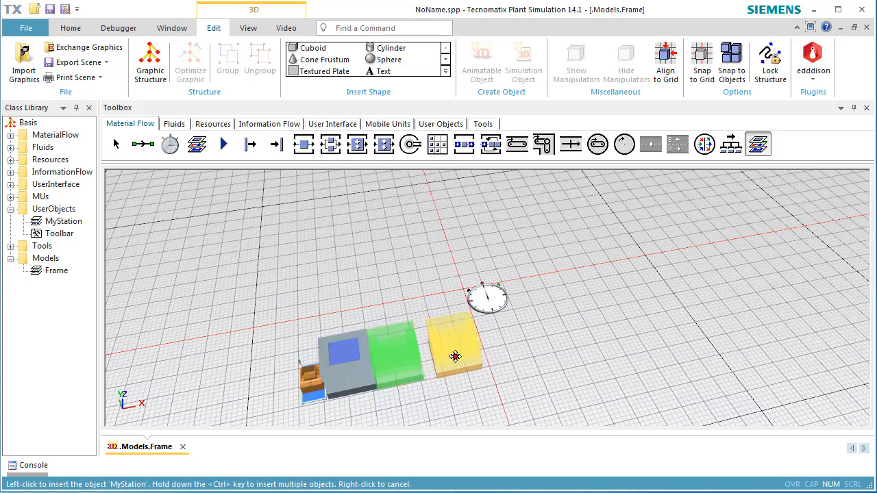
pyautogui.click(443, 358)
pyautogui.rightClick(550, 323)
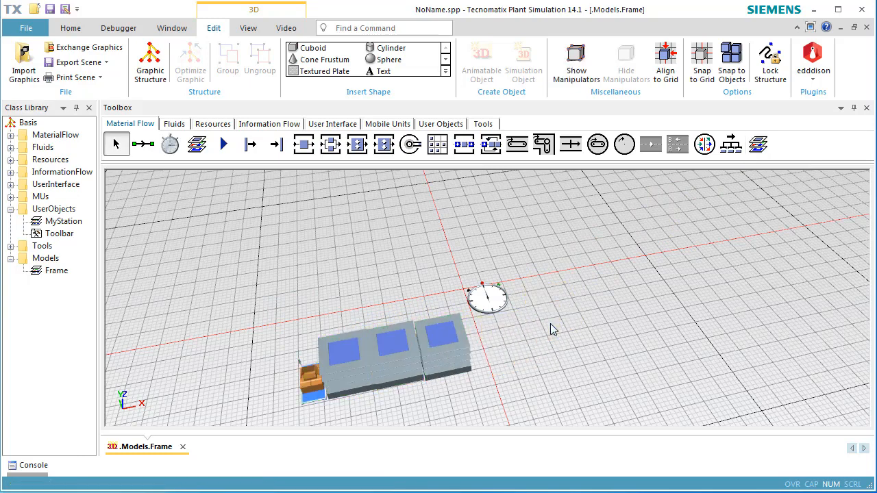
# Insert a Drain directly behind the third MyStation at the end of the row in the Models frame.
pyautogui.click(288, 155)
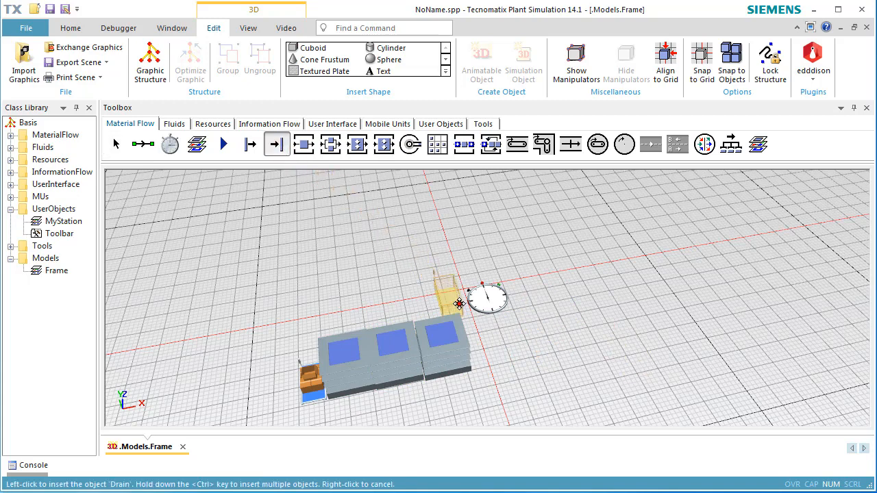
pyautogui.click(488, 349)
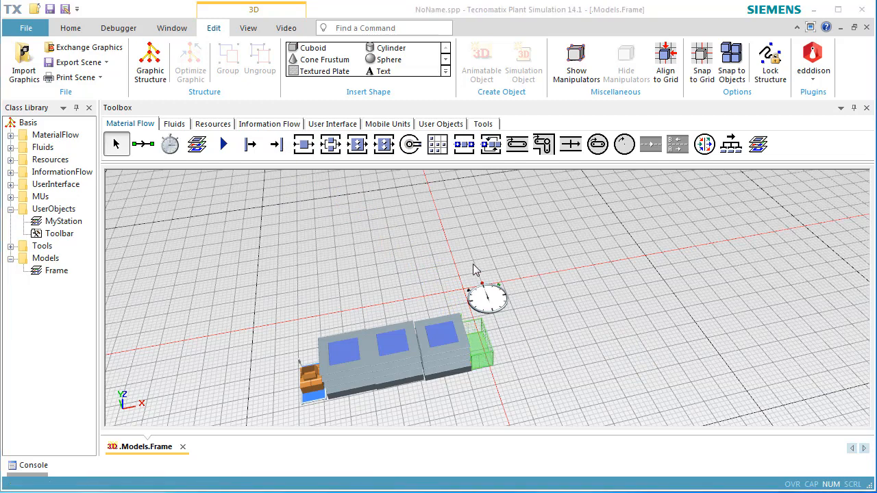
# In MyStation's 3D properties, make the default and deco graphic groups invisible and enable Show content, then close the MyStation frame.
pyautogui.doubleClick(72, 223)
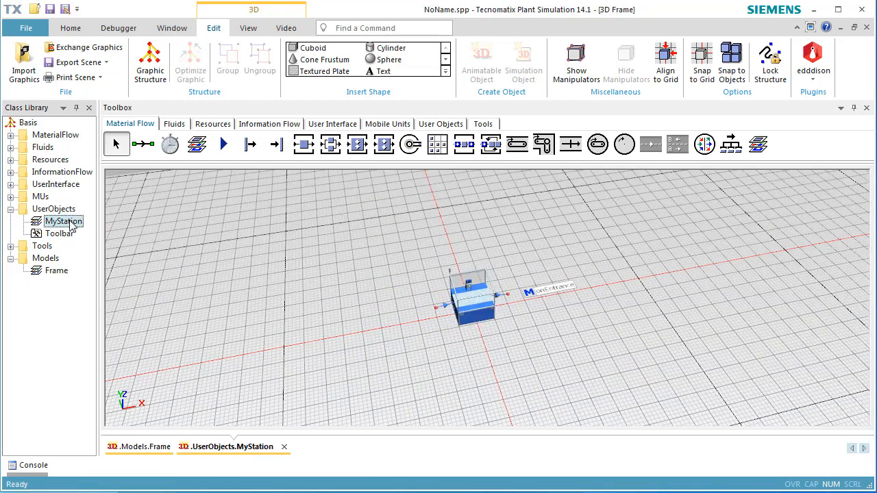
pyautogui.rightClick(591, 242)
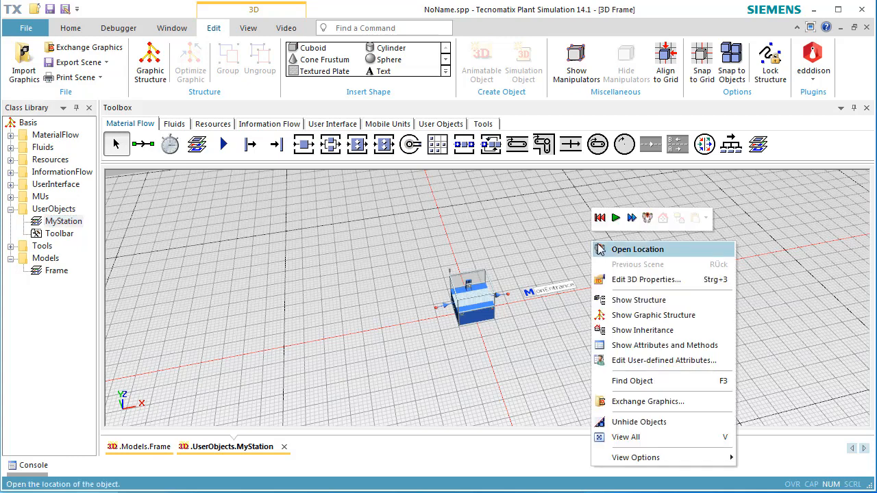
pyautogui.click(616, 280)
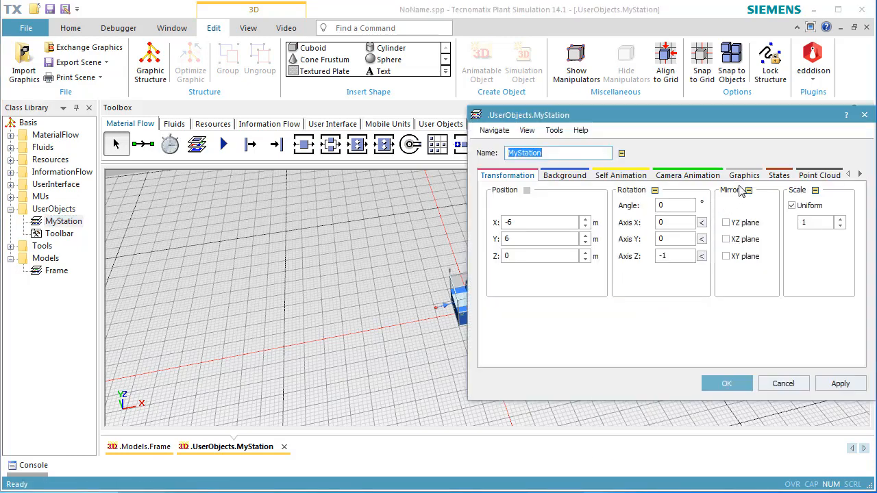
pyautogui.click(745, 176)
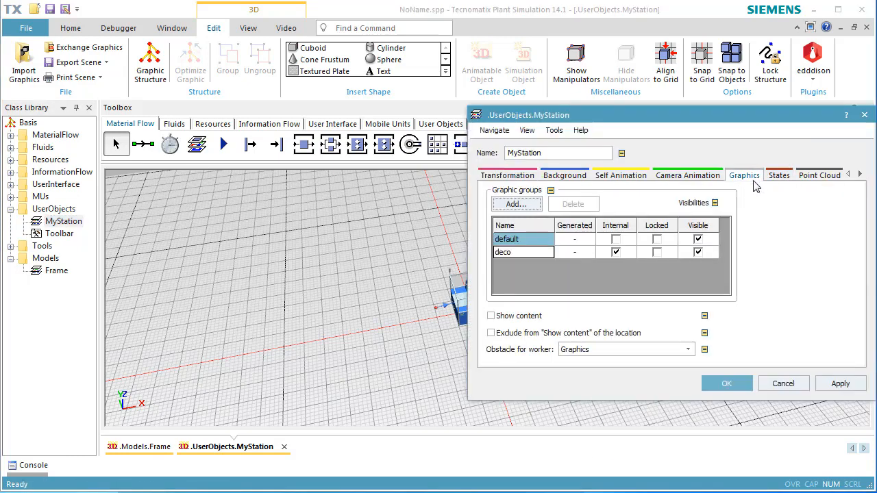
pyautogui.click(698, 240)
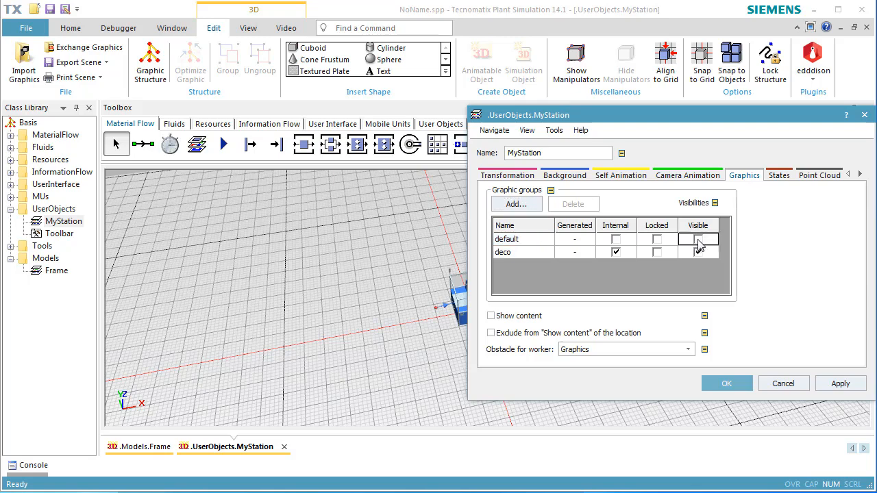
pyautogui.click(698, 252)
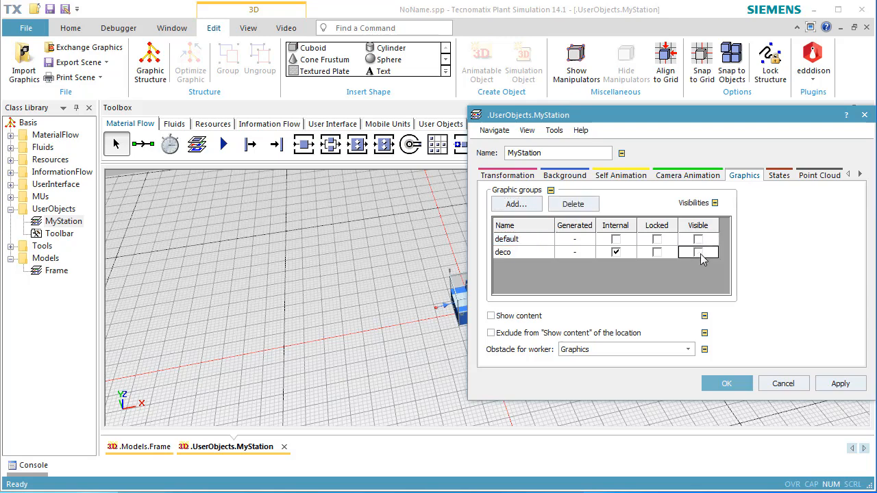
pyautogui.click(535, 319)
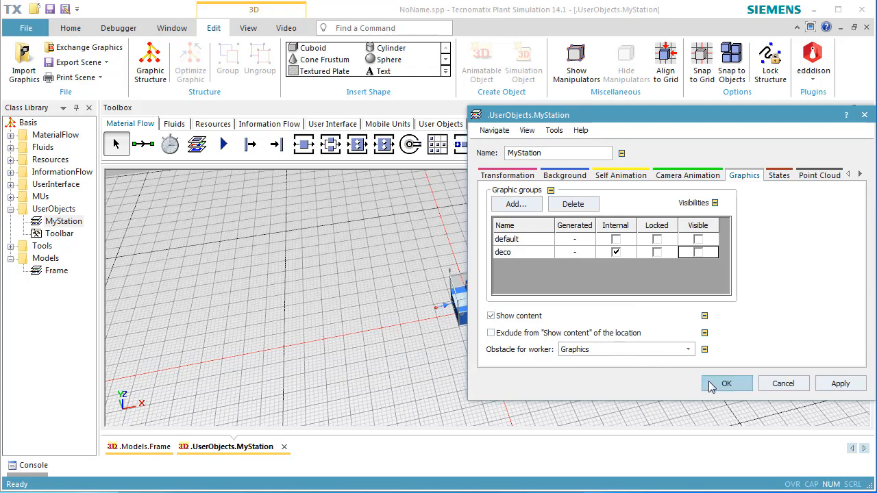
pyautogui.click(726, 383)
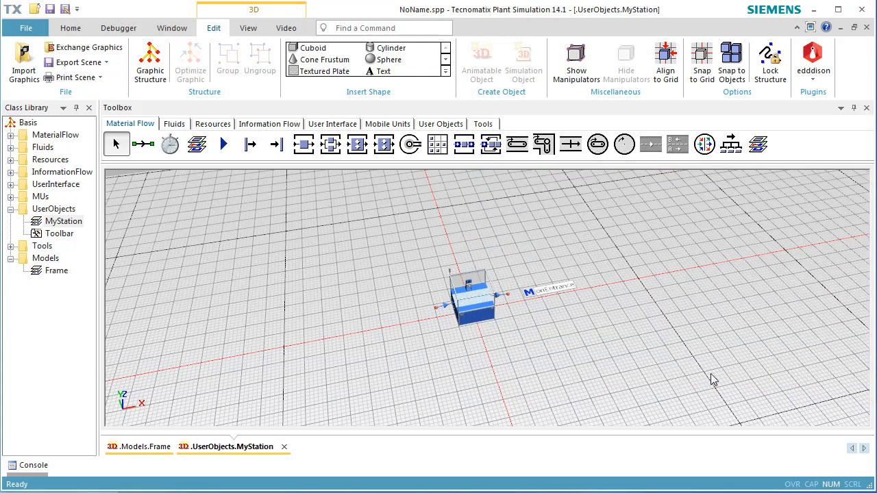
pyautogui.click(866, 27)
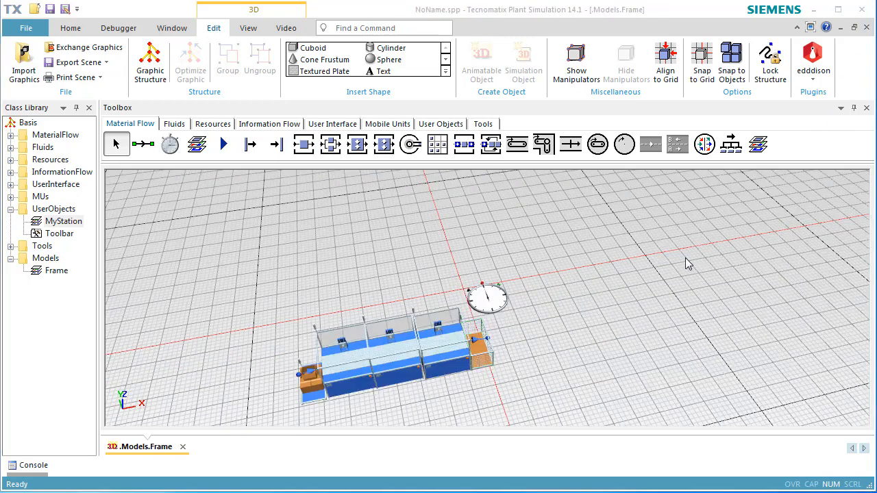
# Reset the Models frame's EventController, apply Real-time x 10 and start the simulation with the whole line in view.
pyautogui.doubleClick(496, 296)
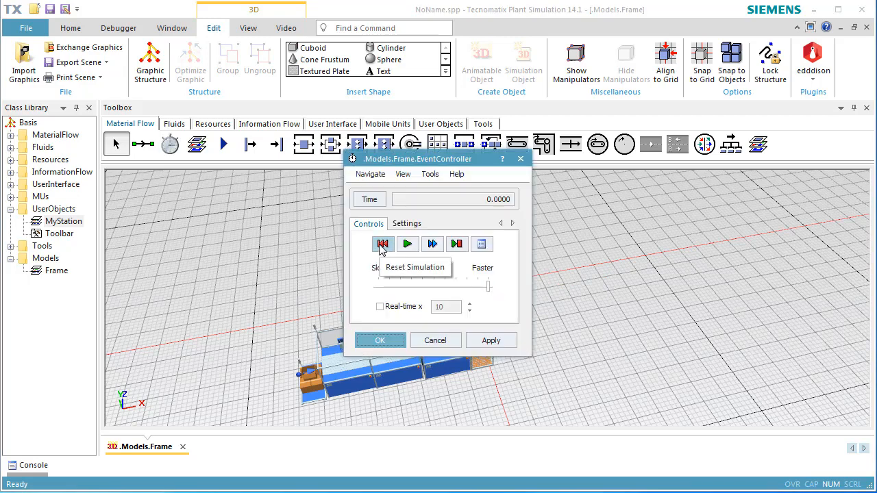
pyautogui.click(382, 244)
pyautogui.click(379, 307)
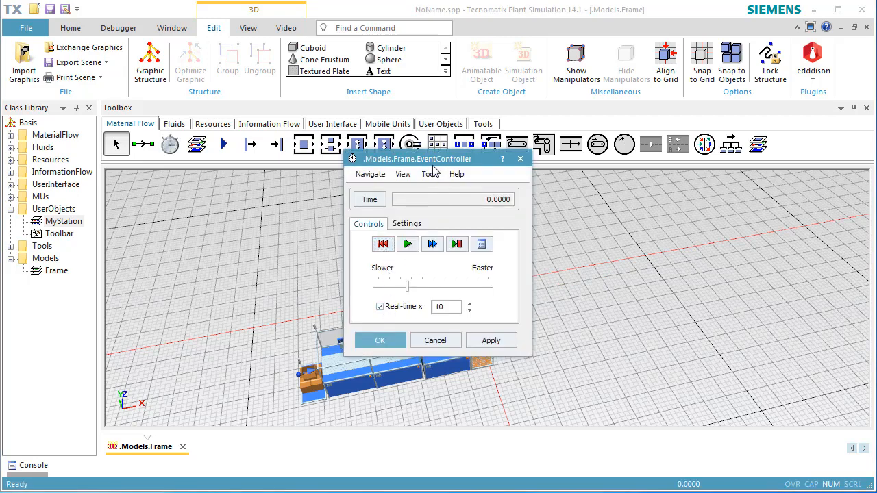
pyautogui.moveTo(438, 160); pyautogui.dragTo(656, 152)
pyautogui.click(711, 332)
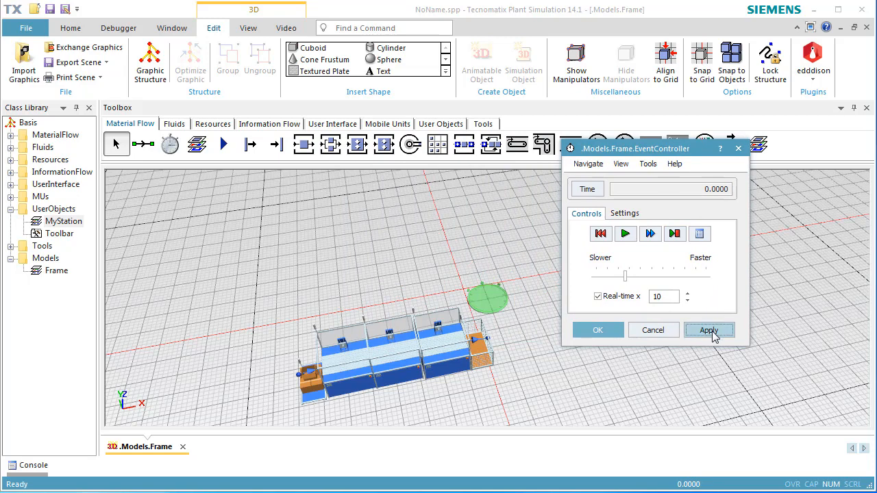
pyautogui.click(625, 235)
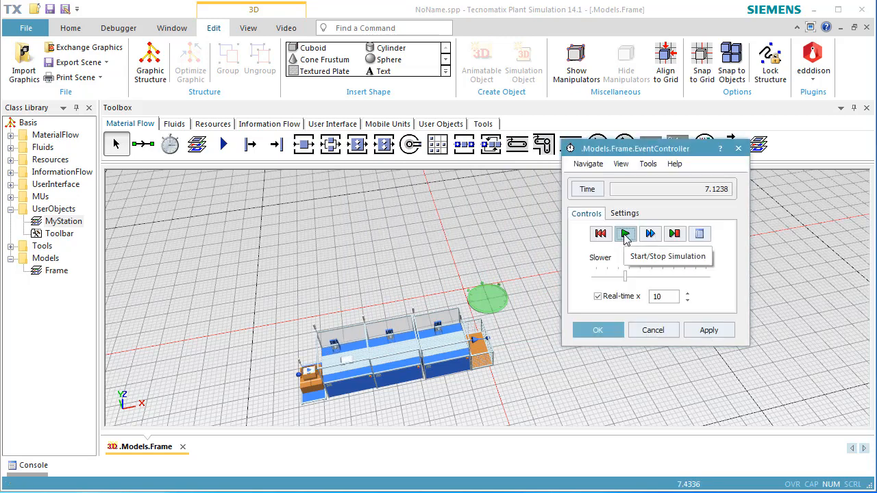